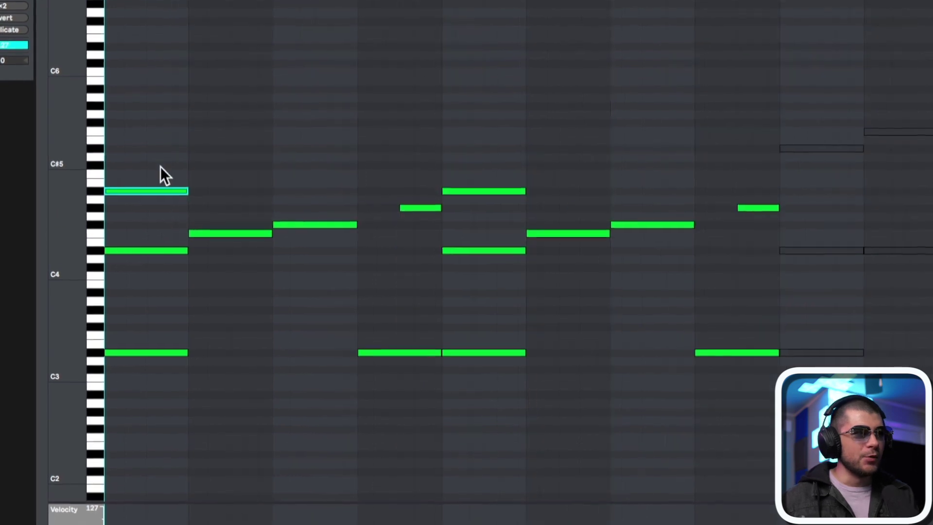
Deactivate the two A#4 notes and the two short G#4 notes in the piano pattern
left_click_drag(161, 166, 196, 193)
key("0")
left_click_drag(411, 143, 475, 183)
key("0")
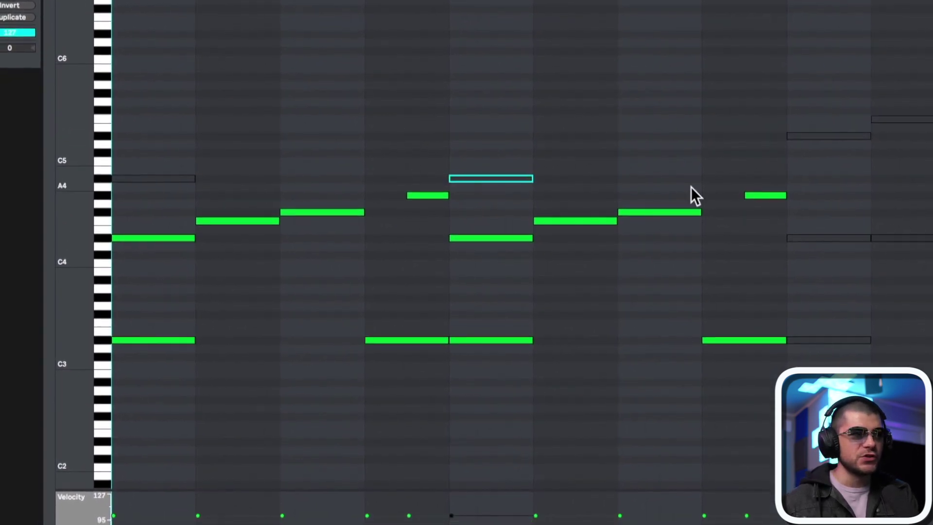
left_click_drag(772, 166, 759, 198)
key("0")
left_click_drag(453, 166, 435, 200)
key("0")
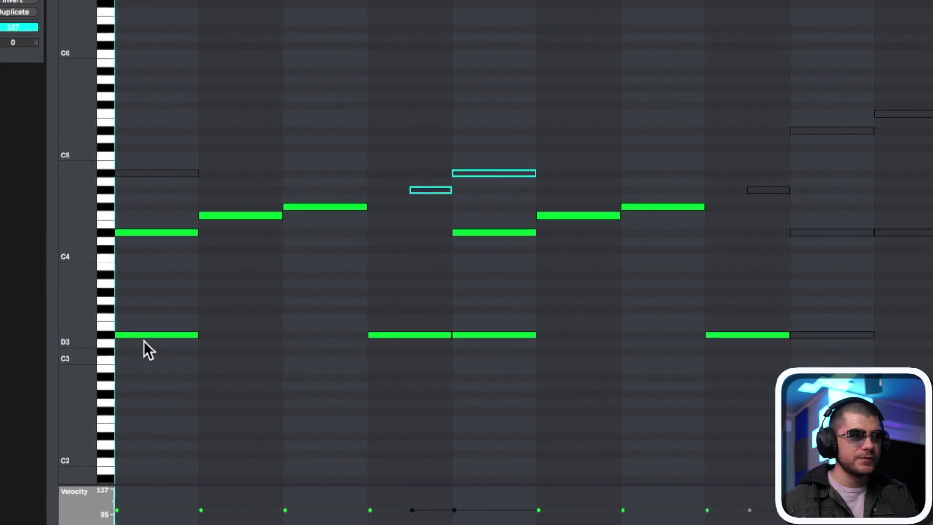
Deactivate all the D#3 notes and play back the remaining D#4, F4 and F#4 melody
left_click_drag(175, 302, 722, 396)
key("0")
key("space")
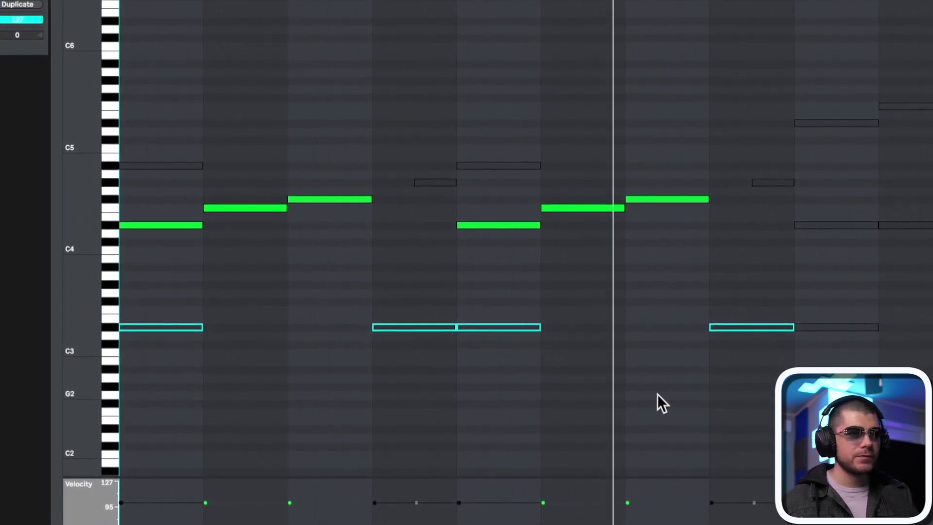
key("space")
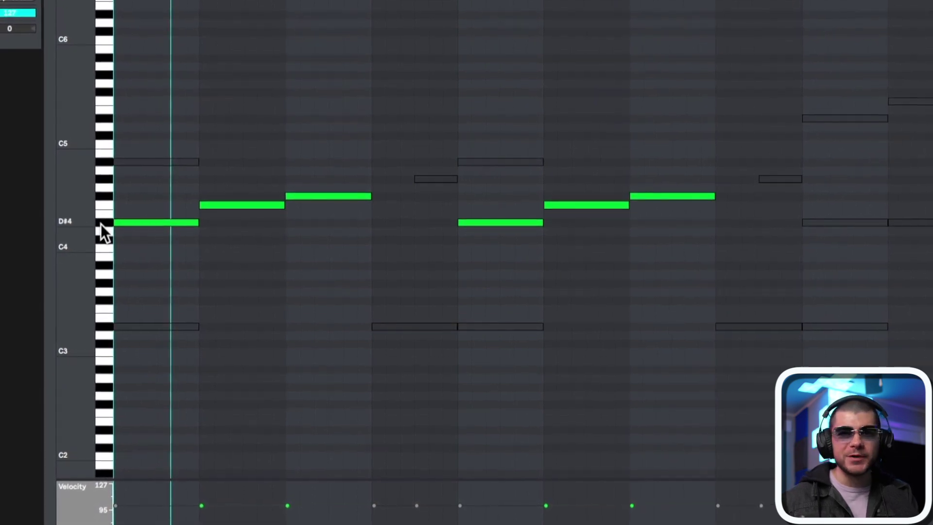
Reactivate the four D#3 bass notes of the pattern and play it back
left_click_drag(182, 277, 206, 351)
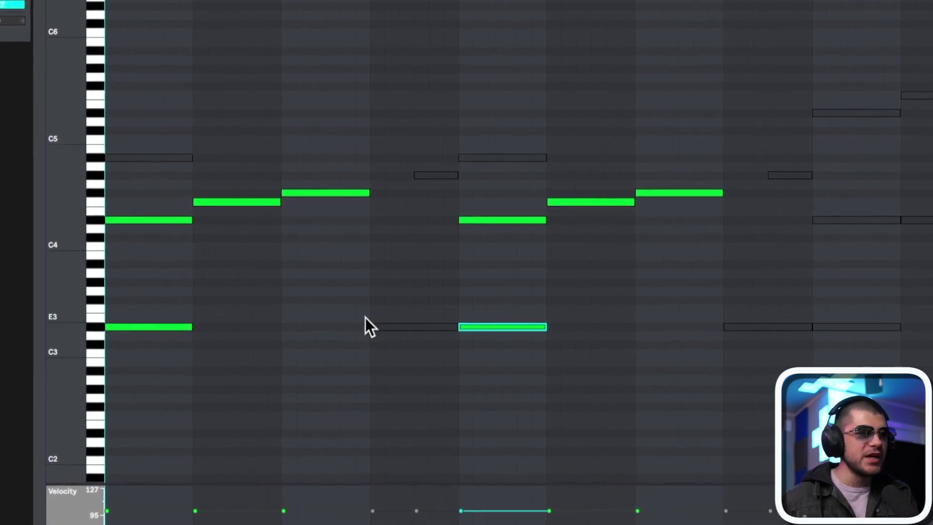
left_click_drag(407, 345, 407, 345)
key("0")
left_click_drag(737, 293, 756, 359)
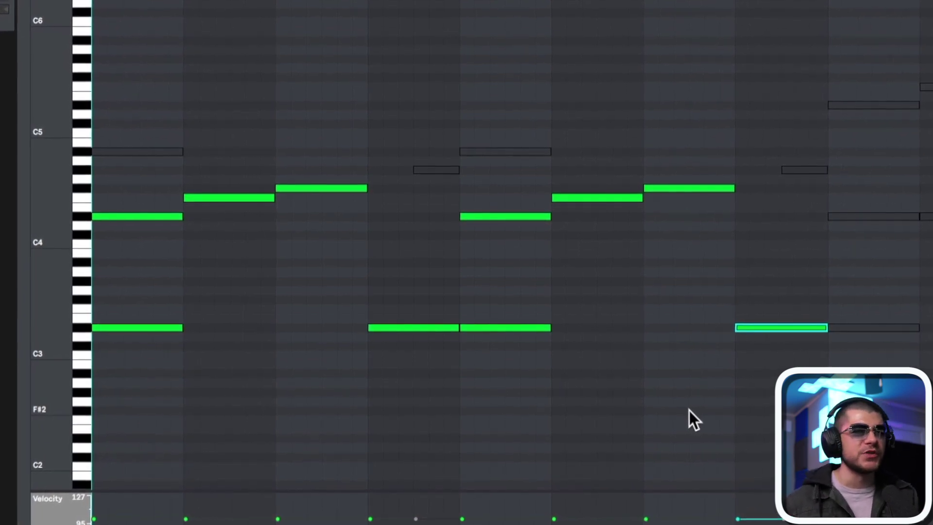
key("space")
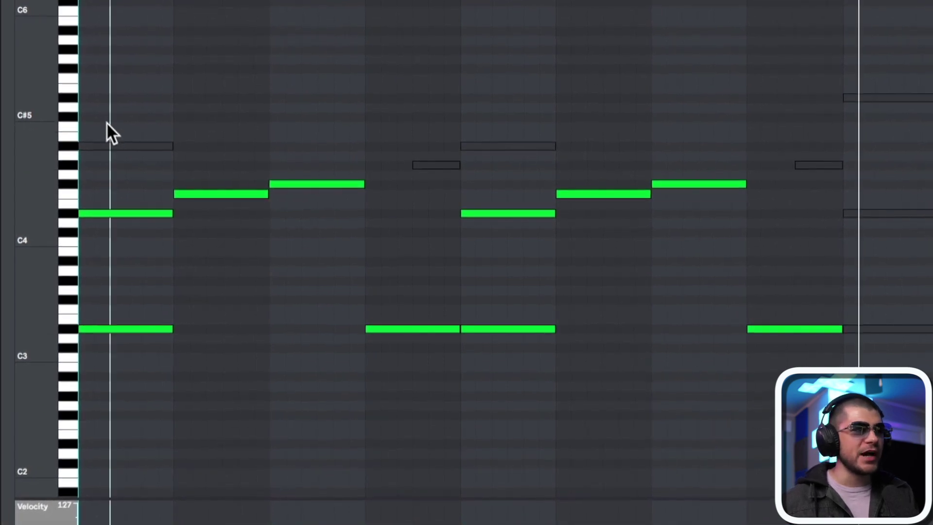
Reactivate the A#4 notes above the first and fifth positions of the pattern
left_click(110, 146)
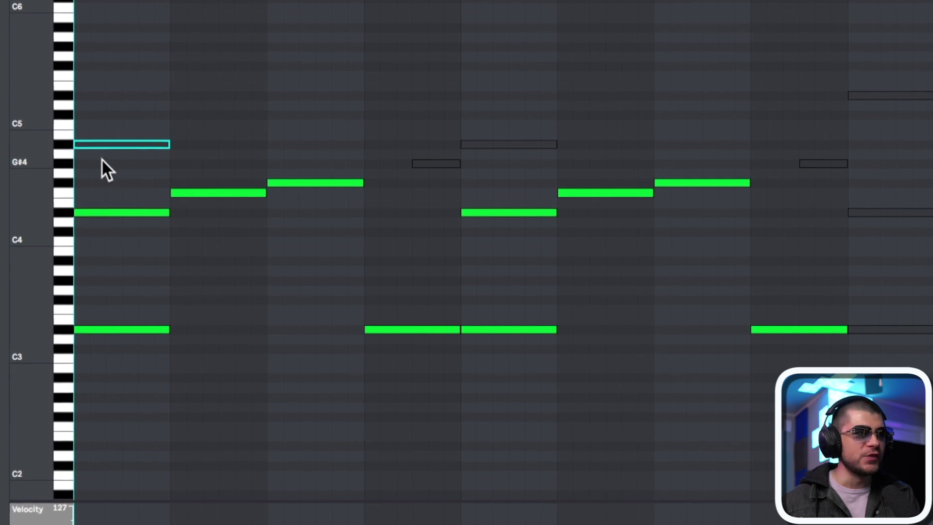
key("0")
left_click_drag(517, 96, 518, 150)
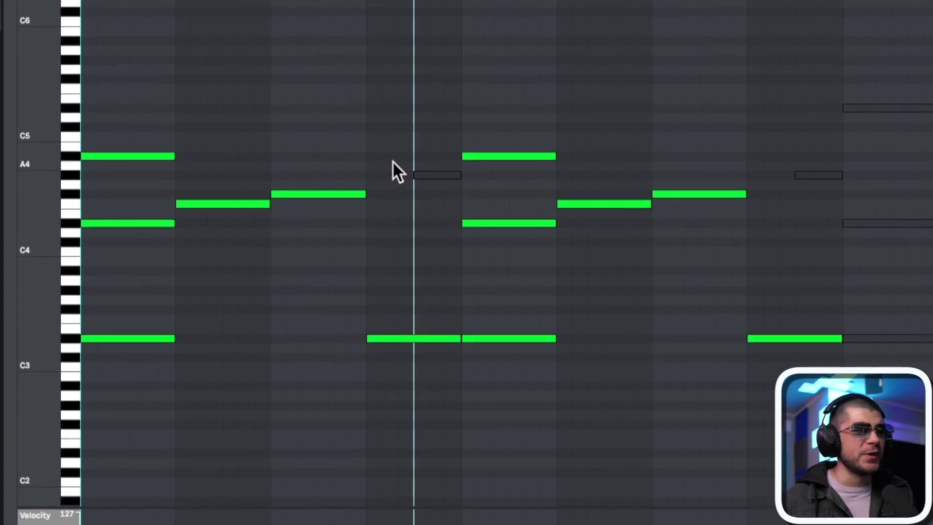
Reactivate the two short G#4 notes that end each phrase and play the pattern back
left_click_drag(411, 166, 424, 189)
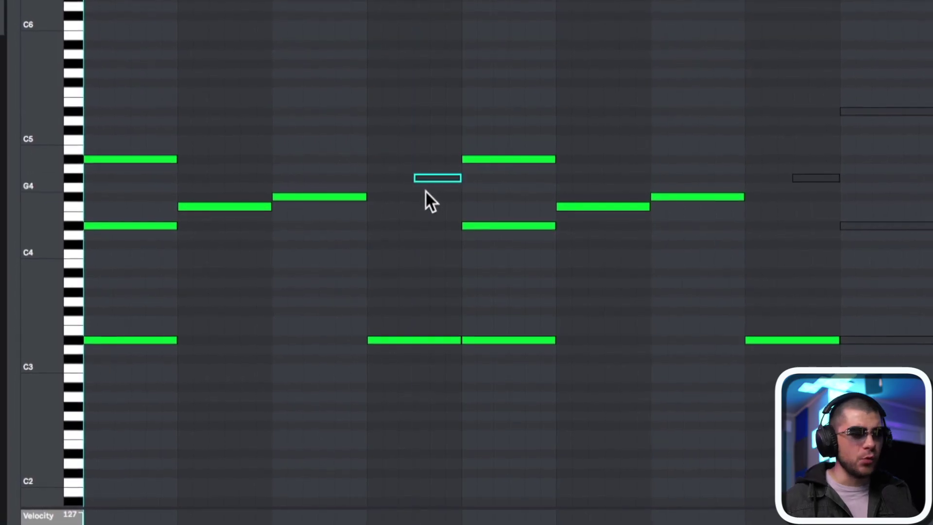
key("0")
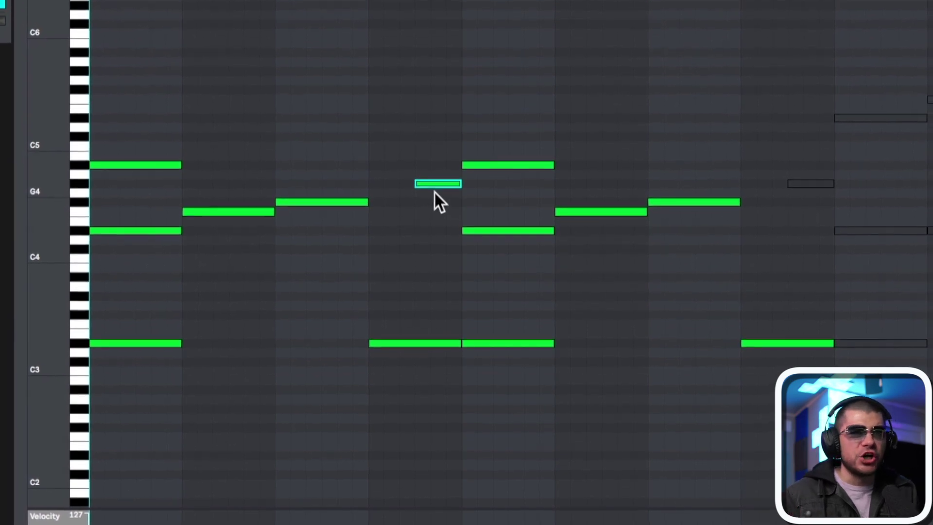
left_click_drag(768, 150, 799, 212)
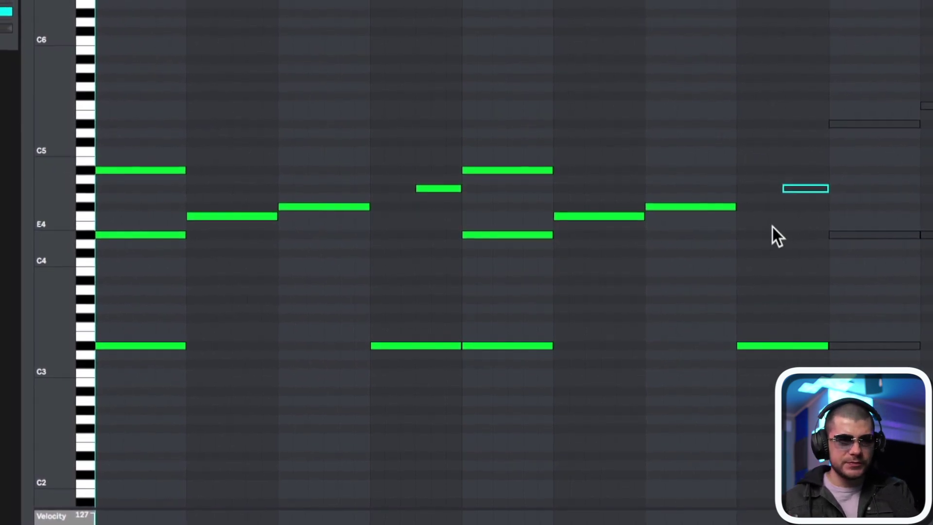
key("0")
key("space")
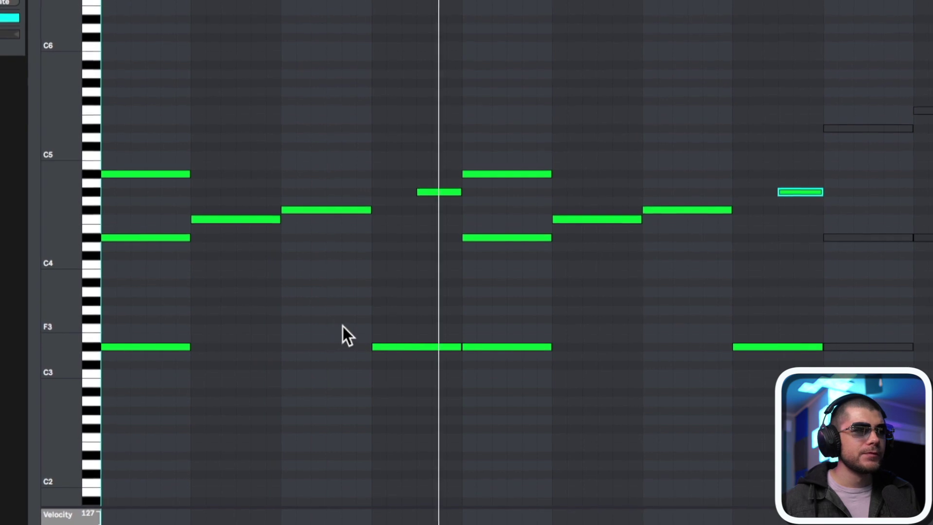
Duplicate all active notes of the piano pattern directly after the original
key("-")
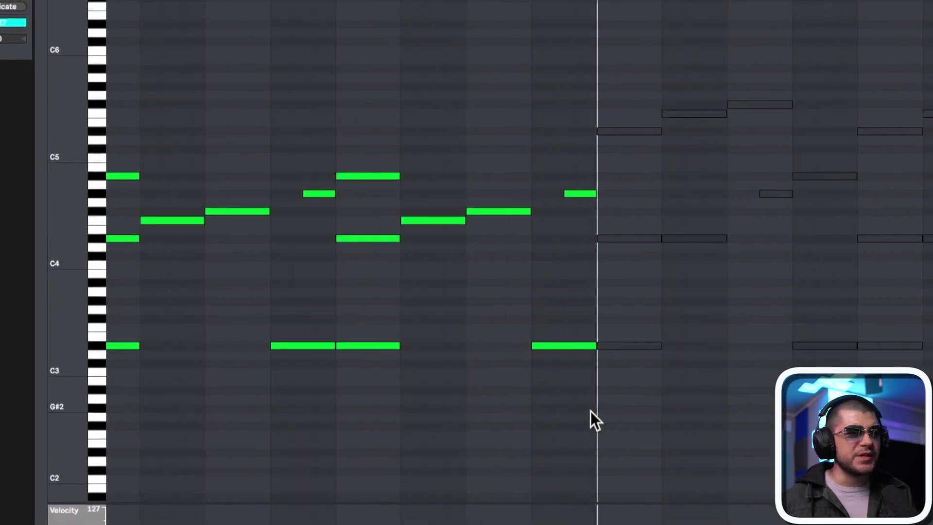
left_click_drag(589, 412, 39, 132)
key("ctrl+d")
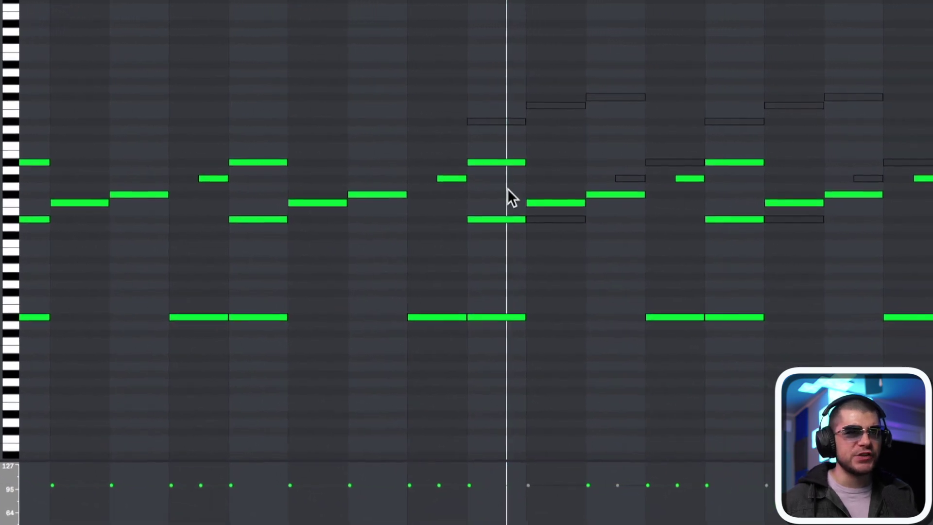
Activate the higher D#5, F5 and F#5 notes, the D#4 below them and the short G#4 in the duplicated section
left_click_drag(541, 185, 623, 205)
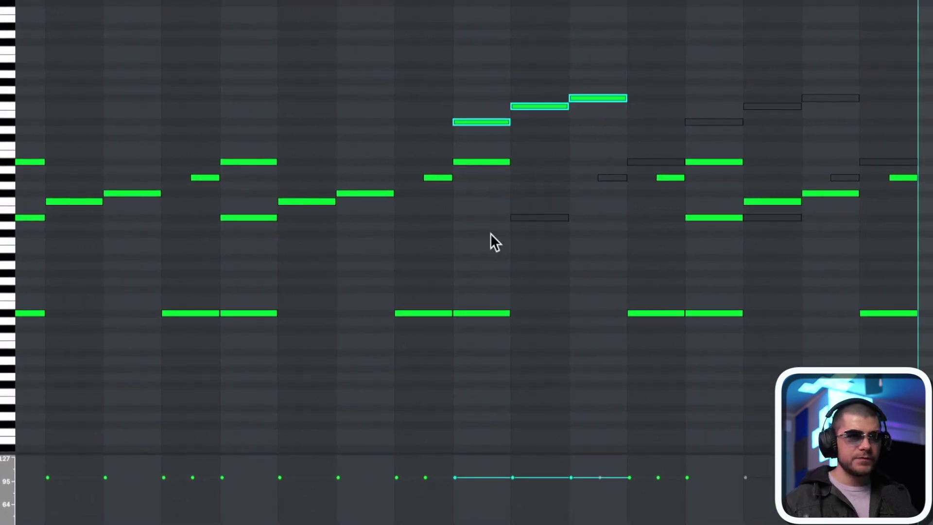
left_click(527, 217)
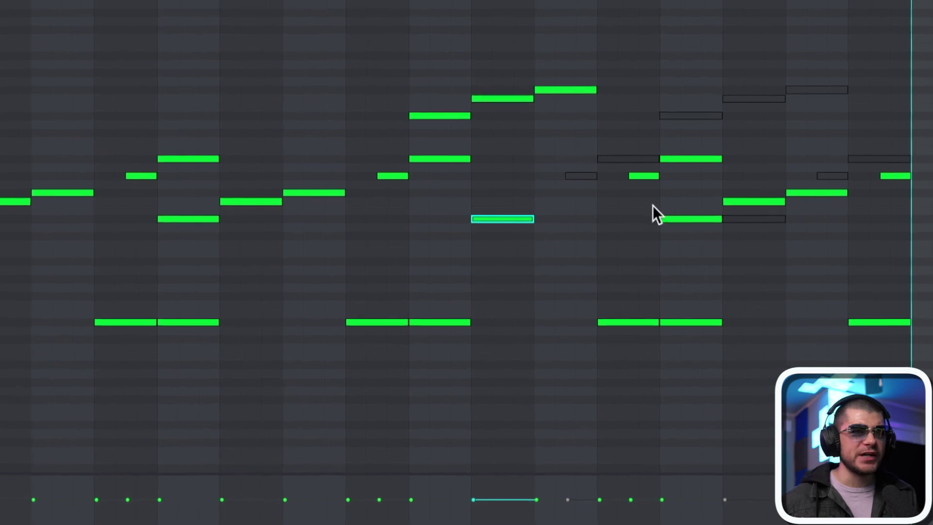
left_click_drag(566, 182, 555, 182)
key("0")
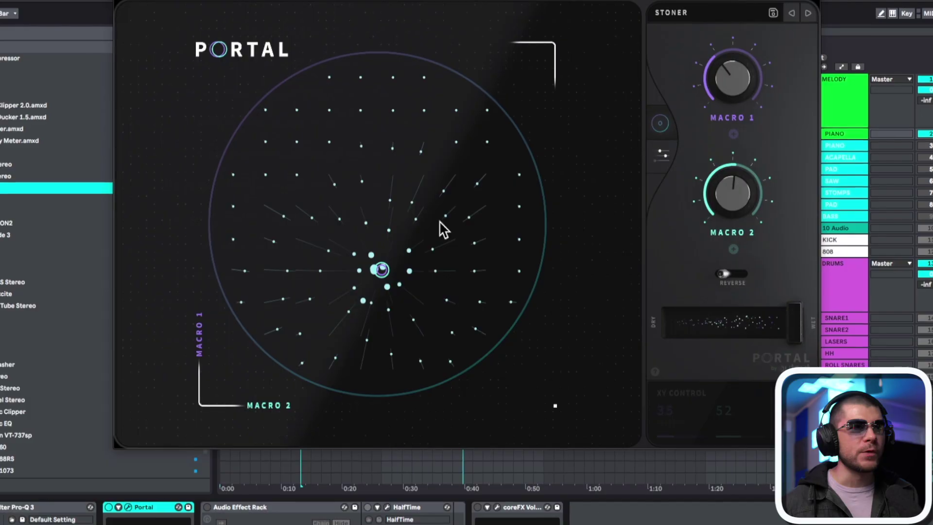
Open Portal's preset browser and look through its preset categories
left_click(690, 14)
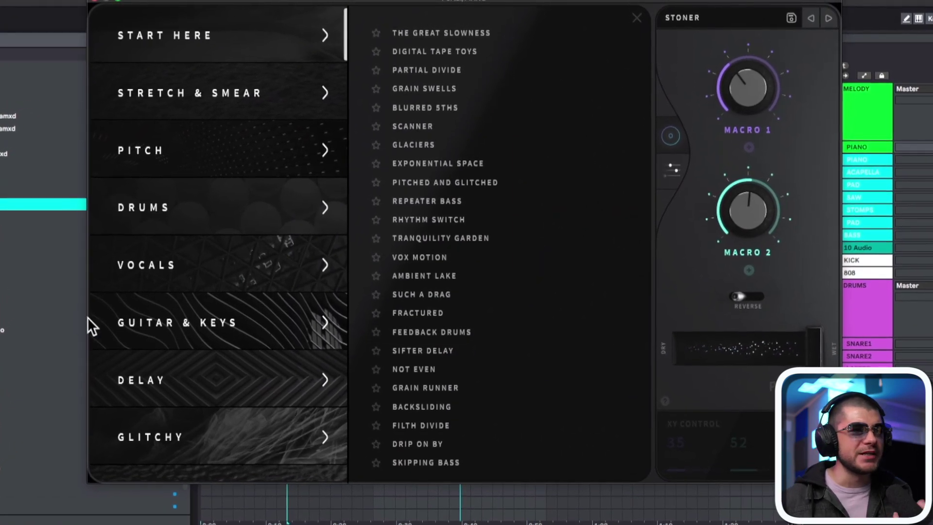
scroll(299, 317, "down", 10)
scroll(217, 340, "down", 3)
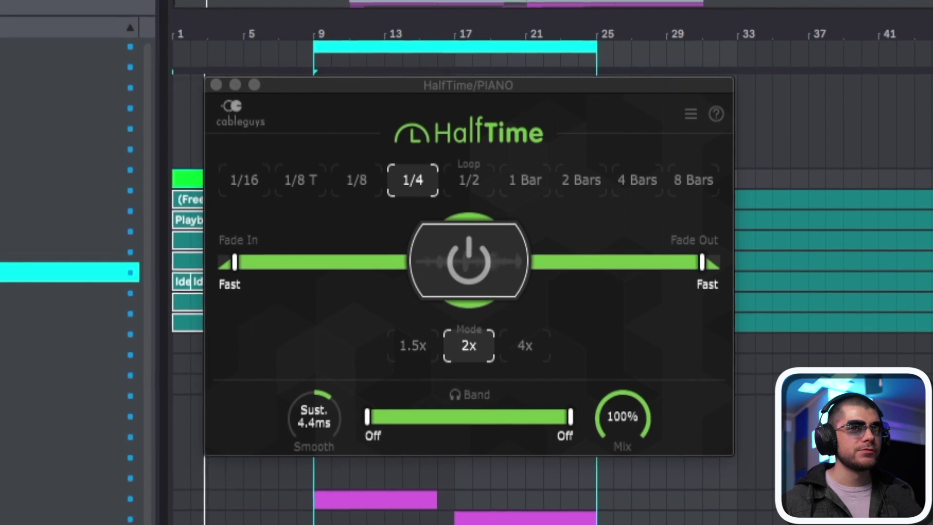
Try HalfTime on the piano with a 1 Bar loop, set the loop back to 1/4 and close the plugin window
left_click(524, 179)
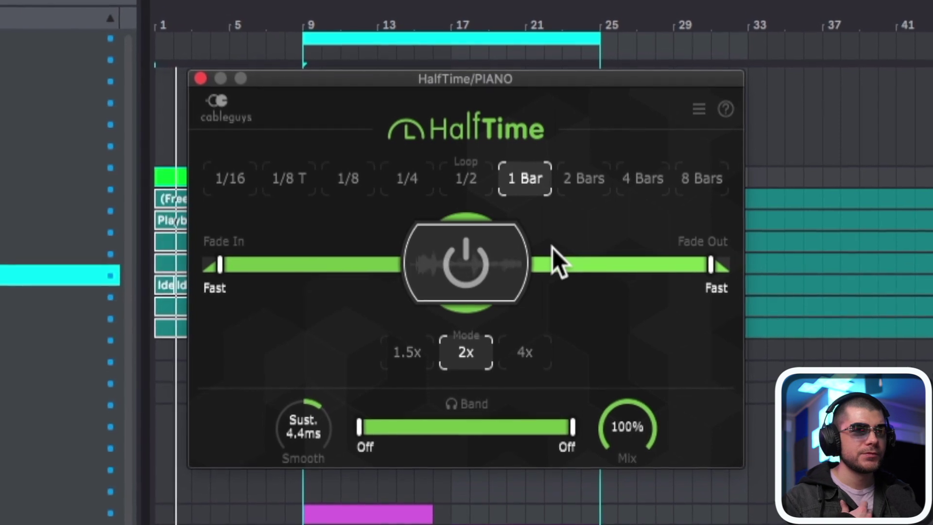
key("space")
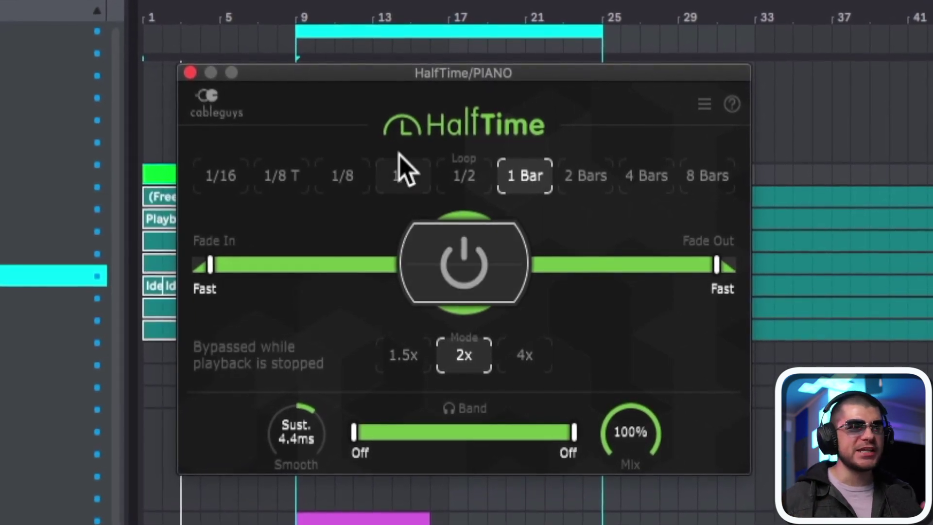
left_click(396, 177)
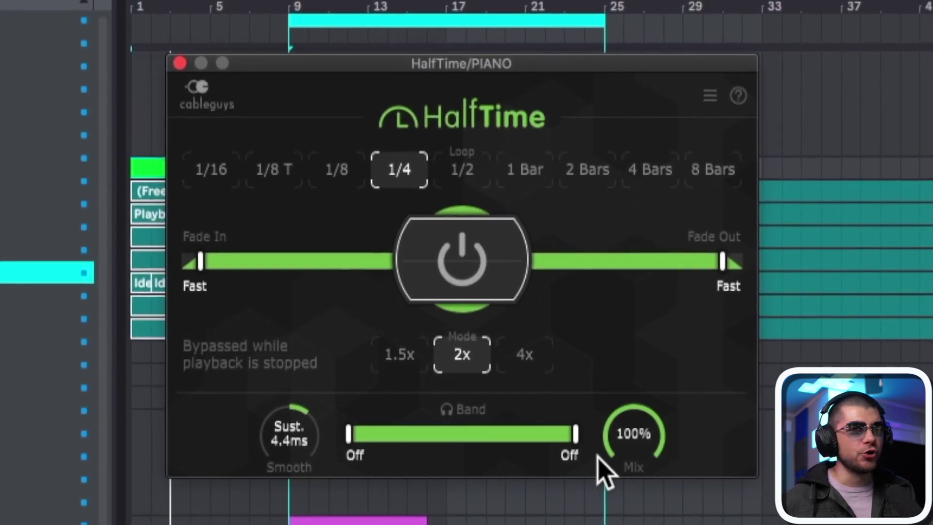
left_click(177, 60)
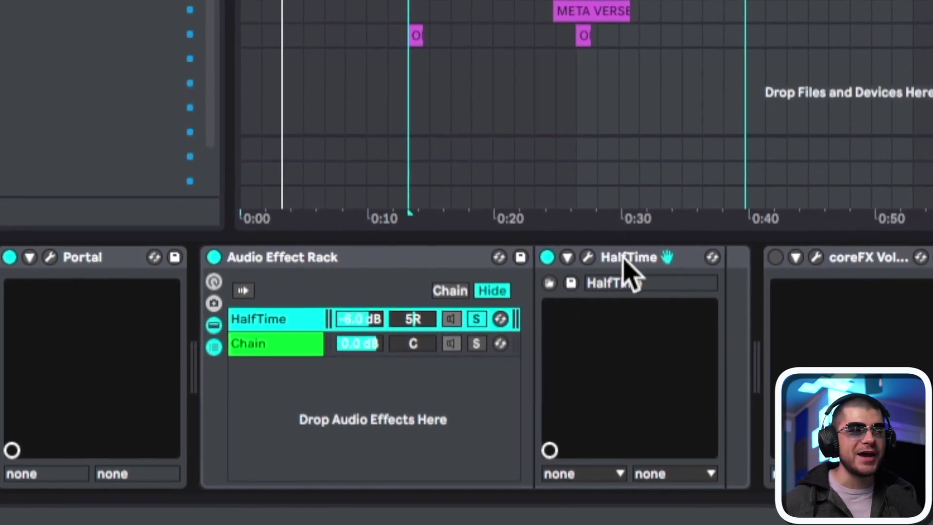
Create an extra chain in the Audio Effect Rack and delete it, checking the HalfTime chain and the plain chain
right_click(265, 386)
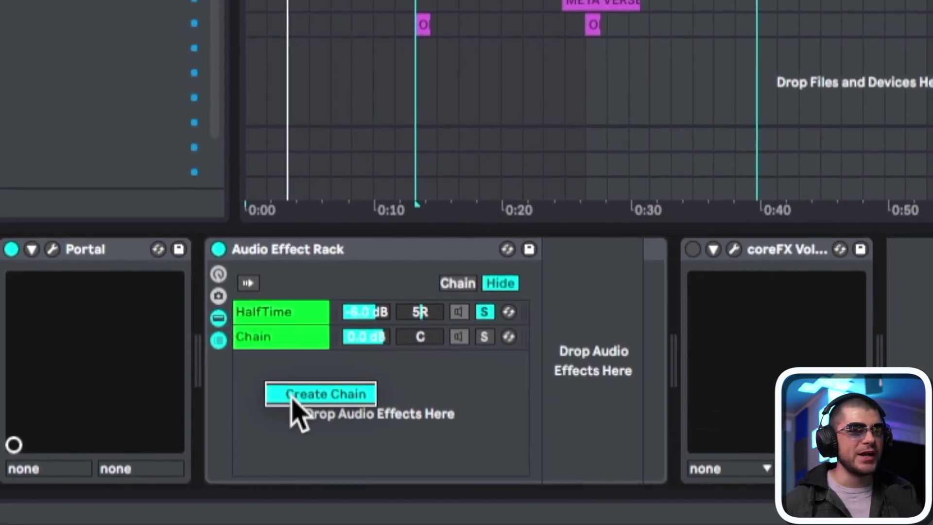
left_click(297, 393)
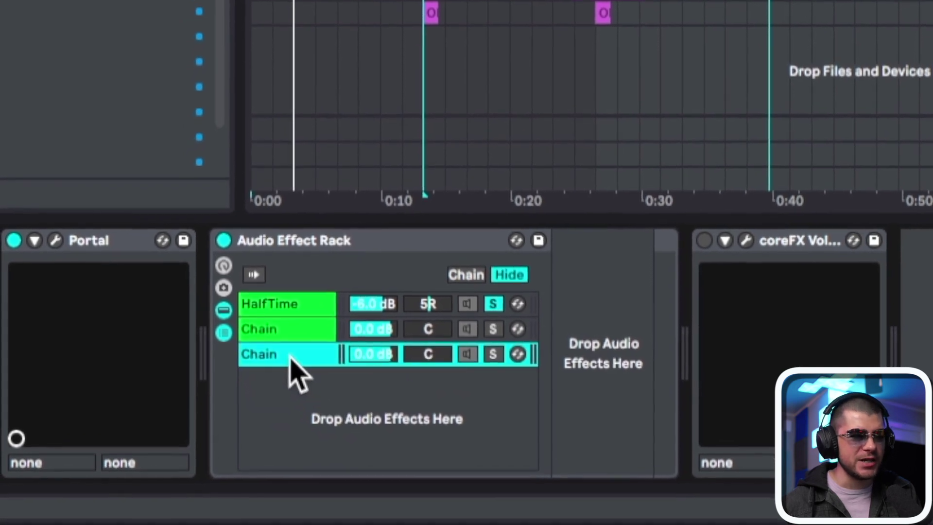
key("Delete")
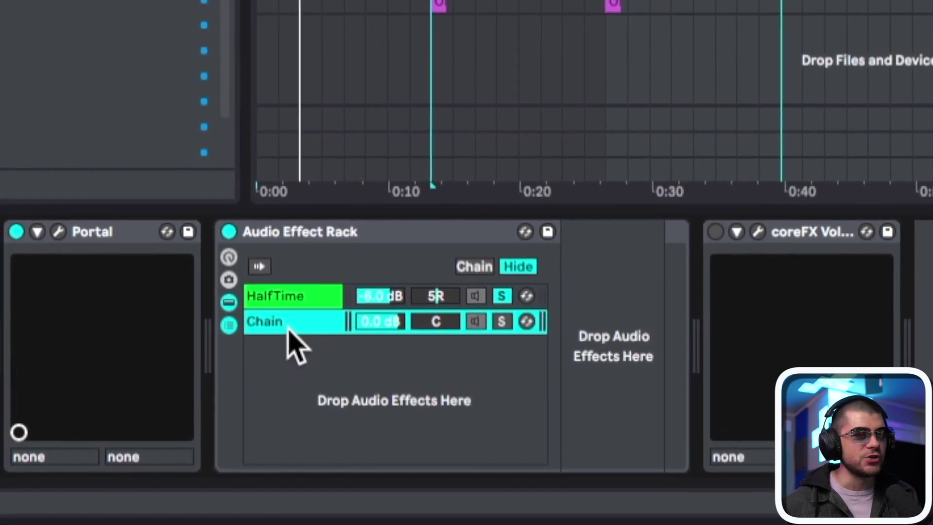
left_click(300, 294)
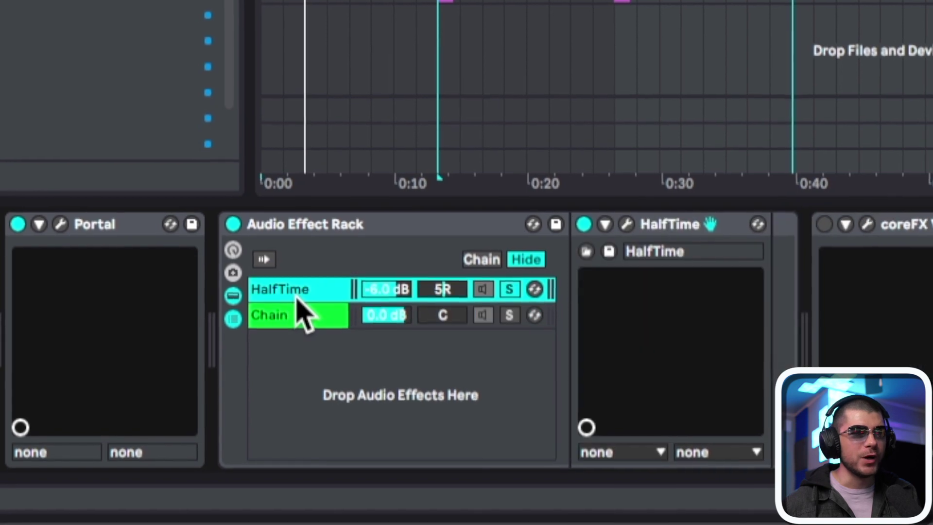
left_click(301, 314)
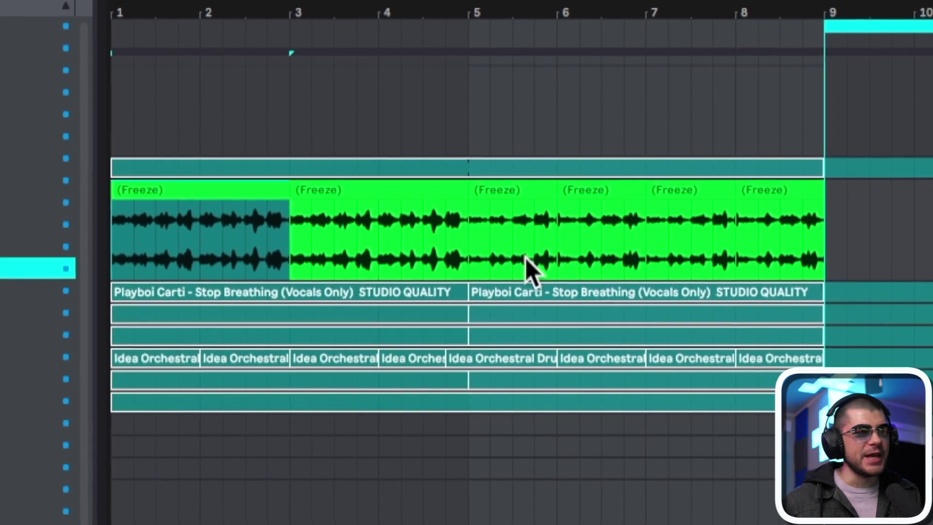
Audition the frozen piano clip with its pitch reset to 0, and set the pitch to -4 semitones
left_click(493, 194)
left_click(263, 184)
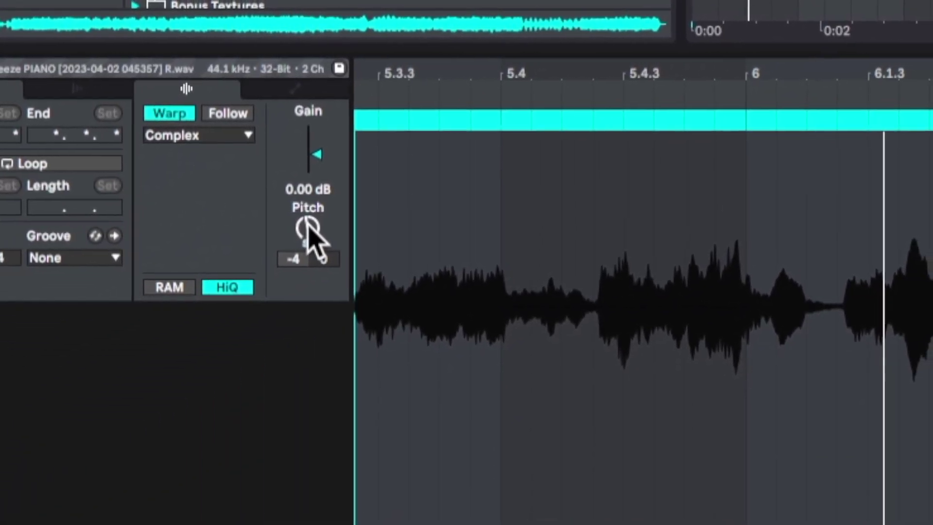
double_click(308, 223)
key("space")
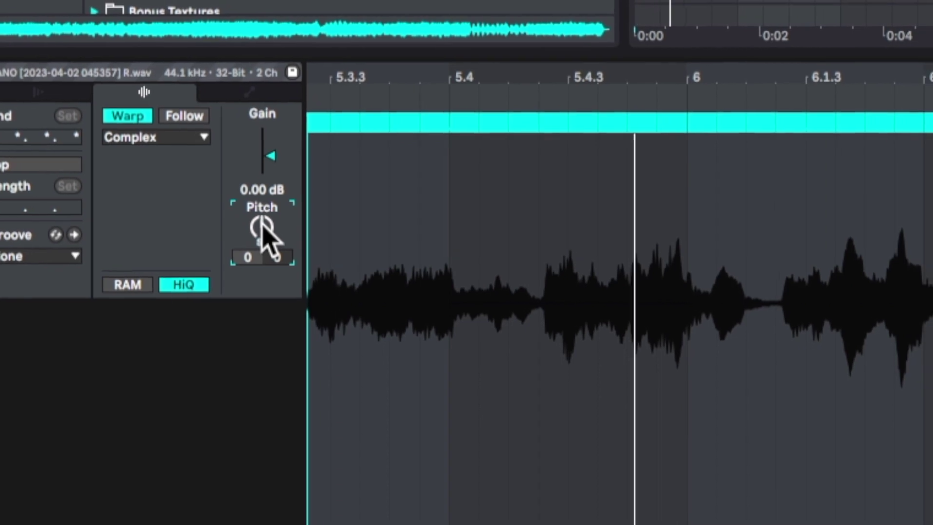
type("-")
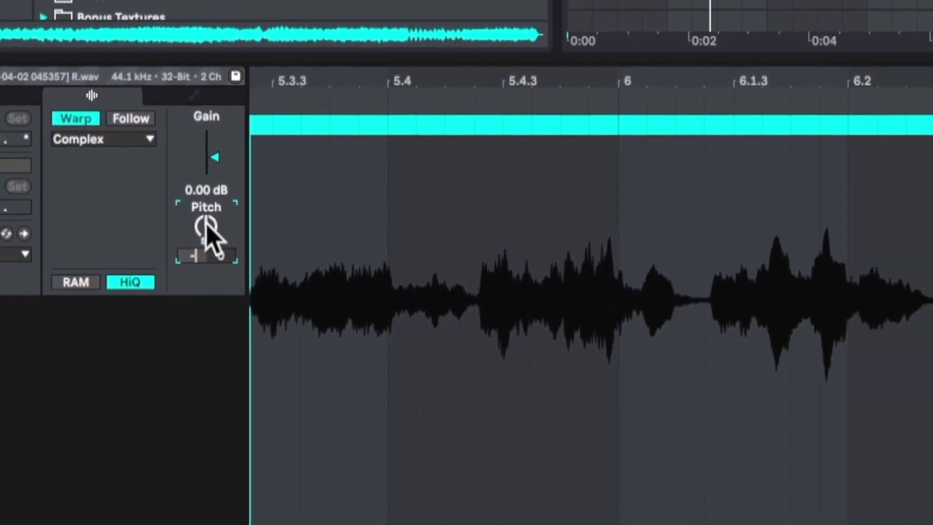
type("4")
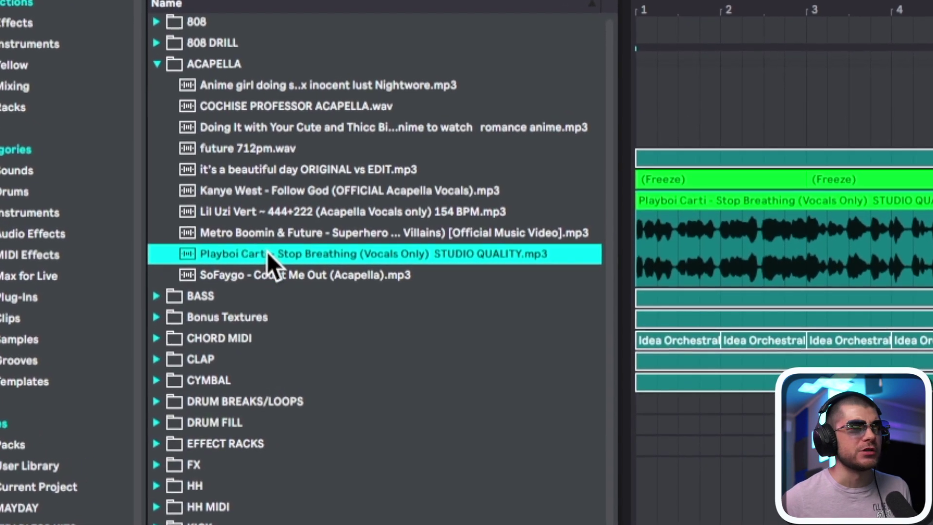
Add the Playboi Carti - Stop Breathing (Vocals Only) acapella from the ACAPELLA folder to the arrangement and turn on the metronome
mouse_move(266, 251)
left_mouse_down()
mouse_move(666, 239)
mouse_move(261, 250)
mouse_move(272, 246)
left_mouse_up()
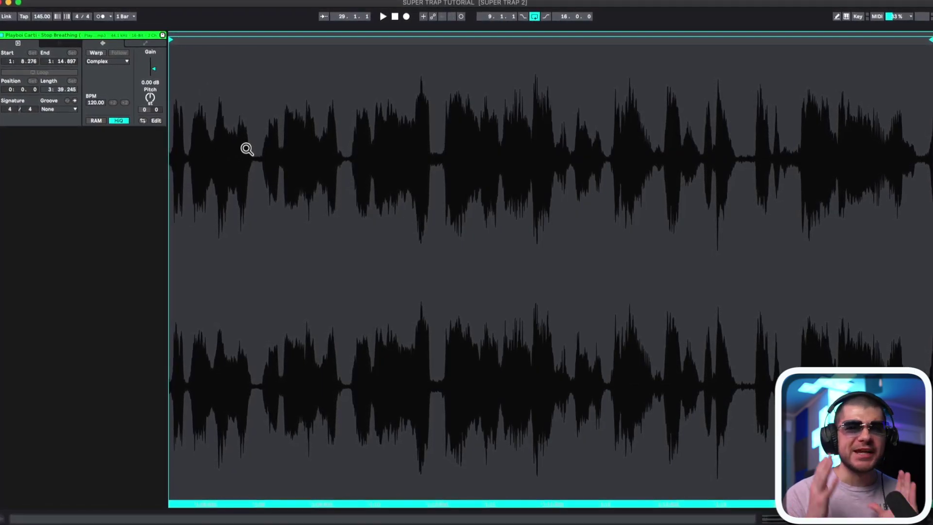
left_click(95, 14)
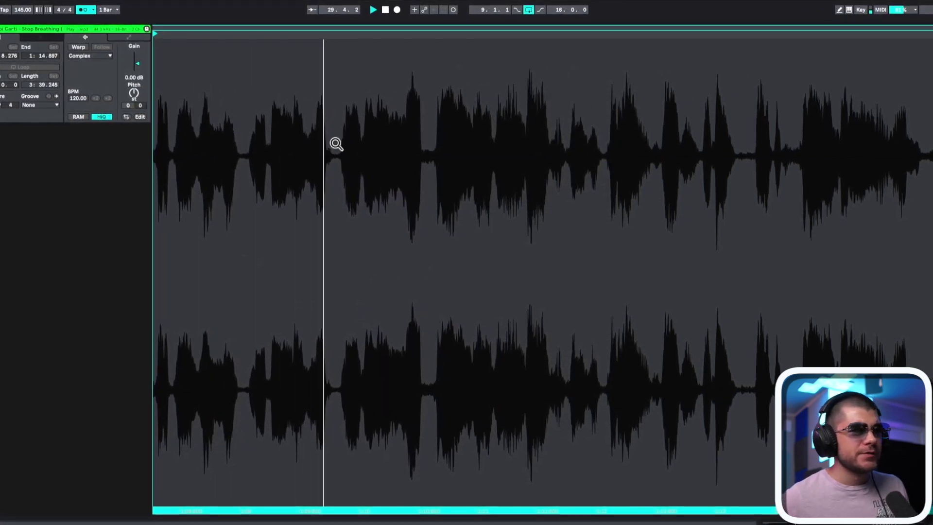
Turn on Warp for the acapella clip and adjust its timing with warp markers at bar 2 and around beat 3.3
left_click(74, 45)
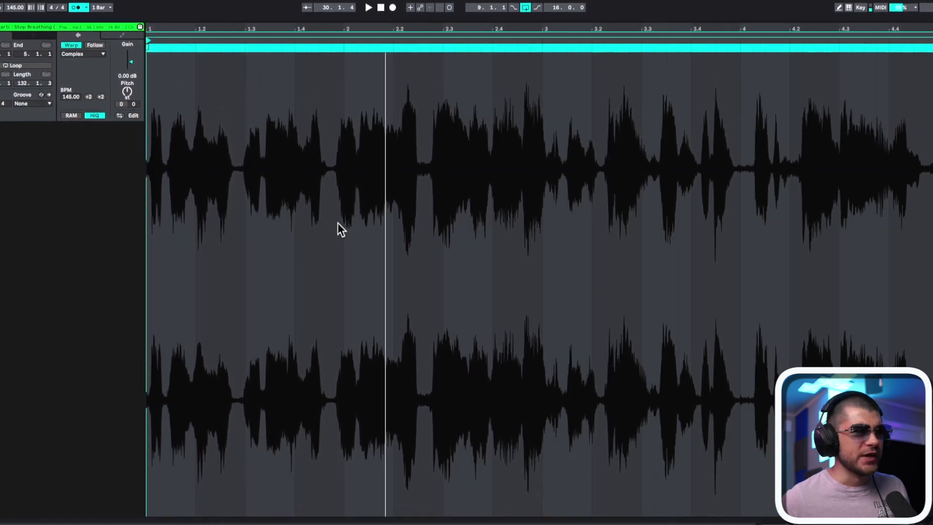
left_click(336, 138)
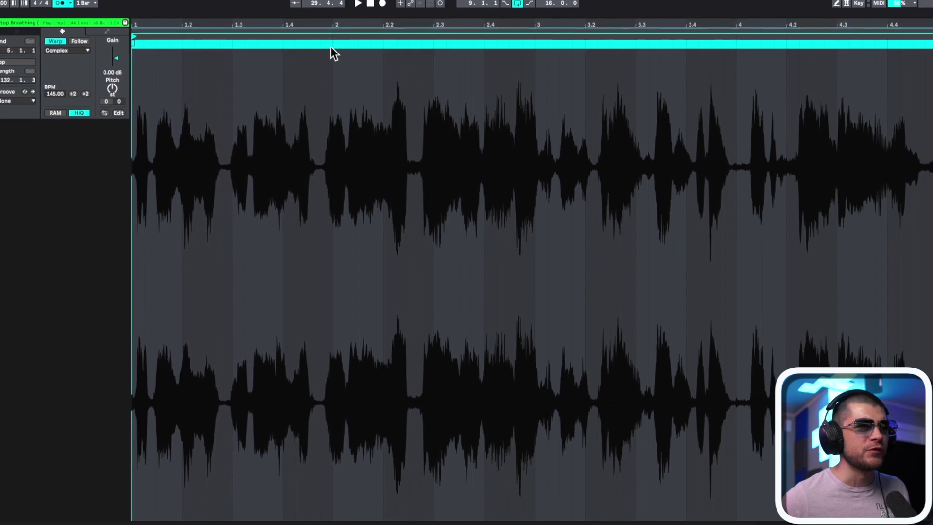
mouse_move(324, 42)
left_mouse_down()
mouse_move(313, 45)
mouse_move(321, 44)
left_mouse_up()
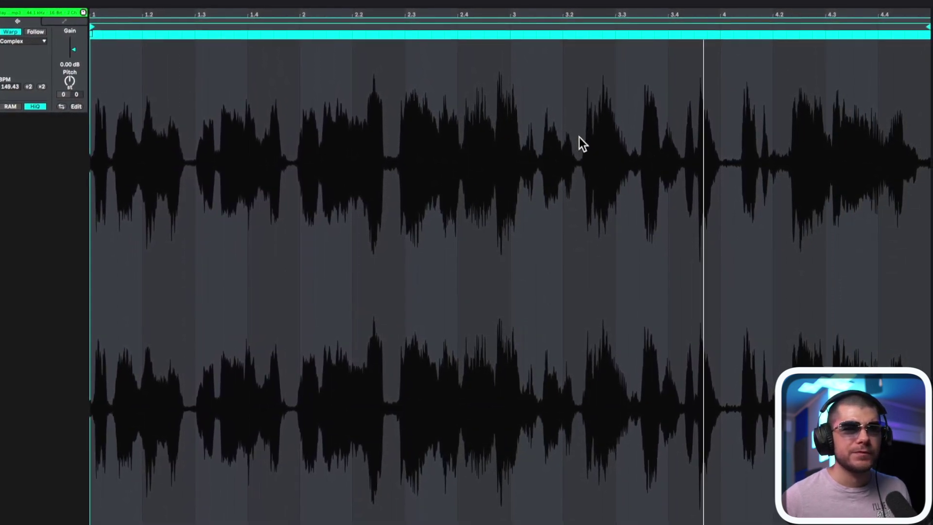
key("space")
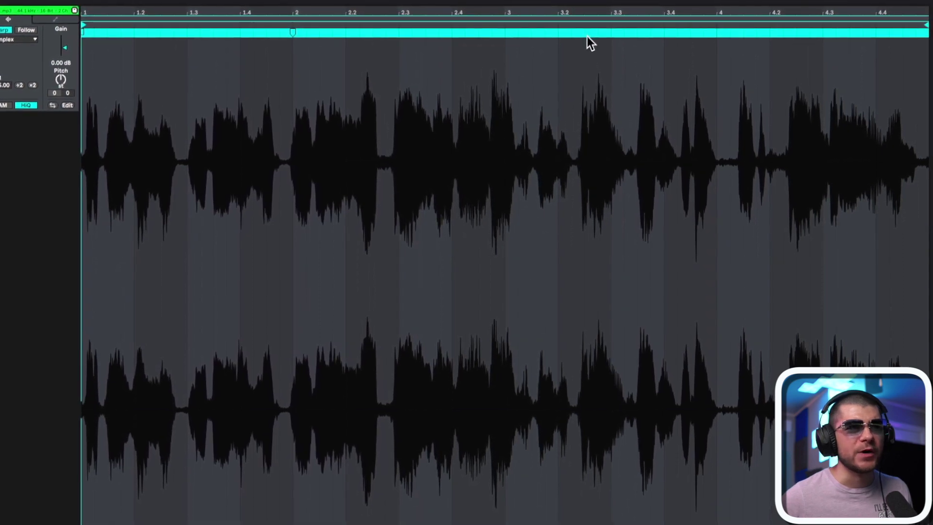
left_click_drag(577, 30, 604, 28)
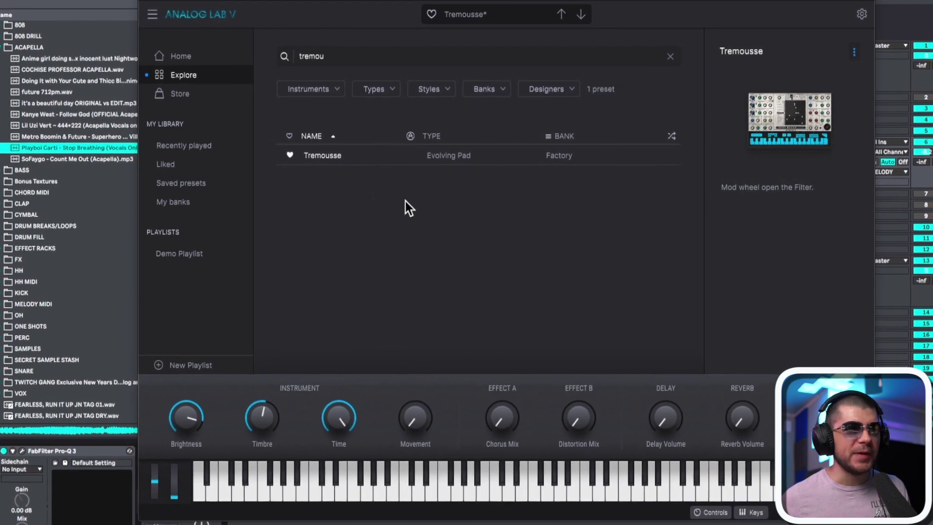
Load the Tremousse preset in Analog Lab V, and audition the chopped Idea Orchestral Drum Loop clips from beat 4.4
left_click(333, 156)
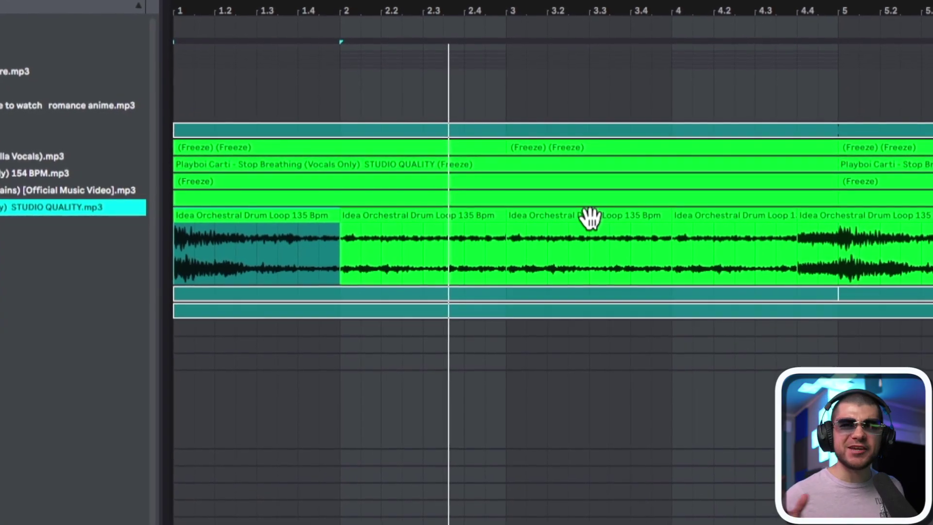
key("space")
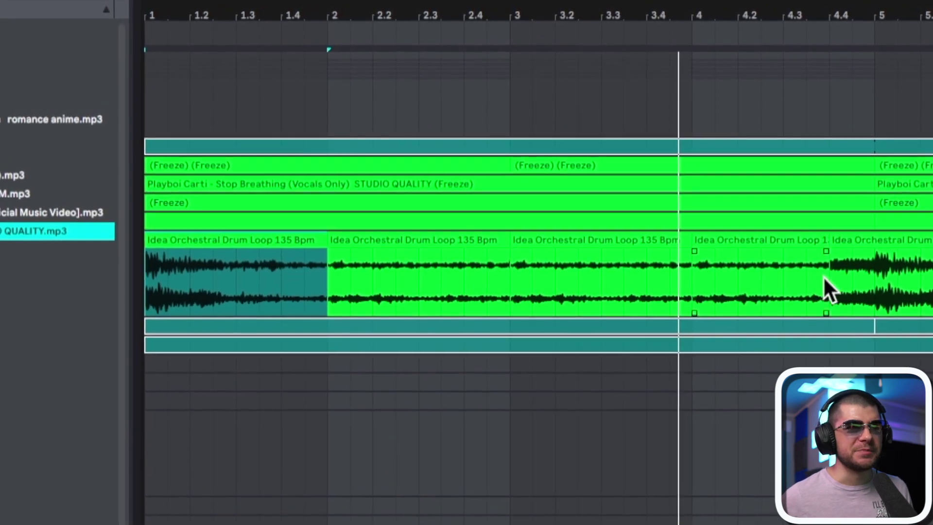
left_click_drag(928, 14, 822, 14)
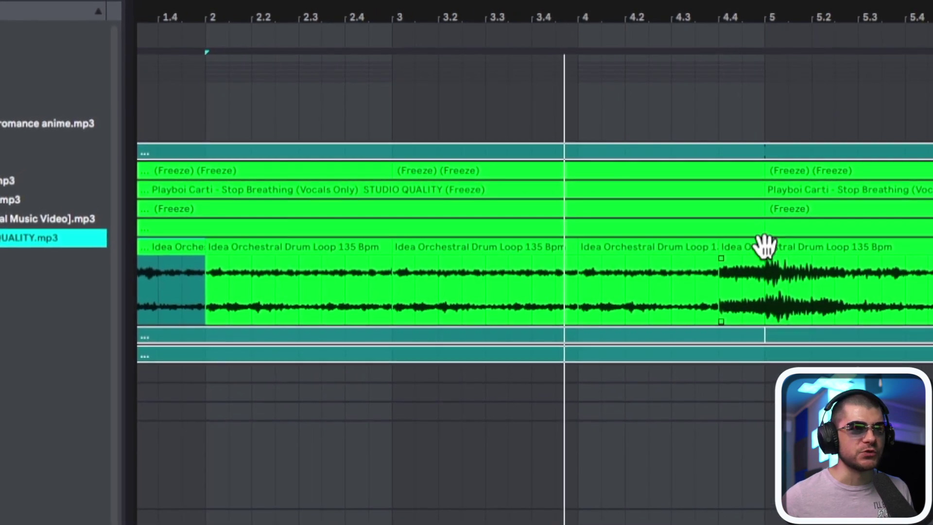
left_click(743, 243)
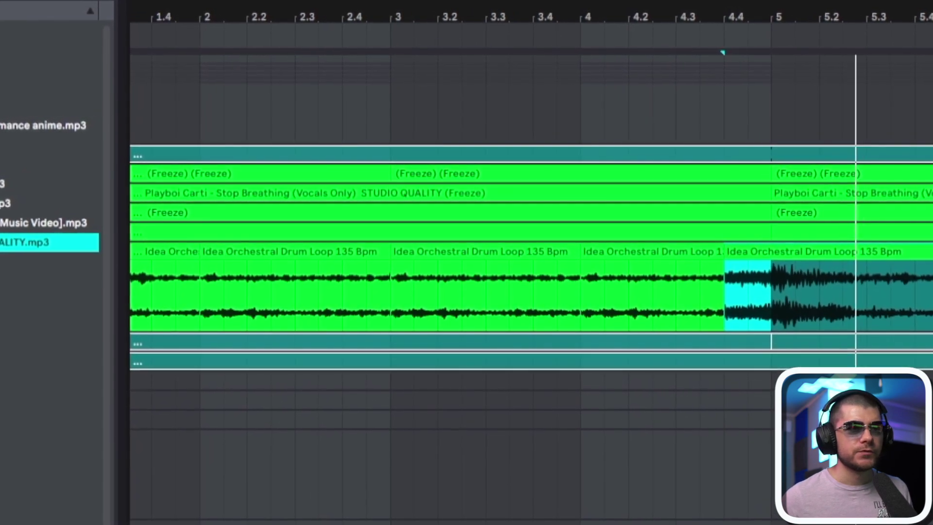
left_click_drag(928, 16, 928, 1)
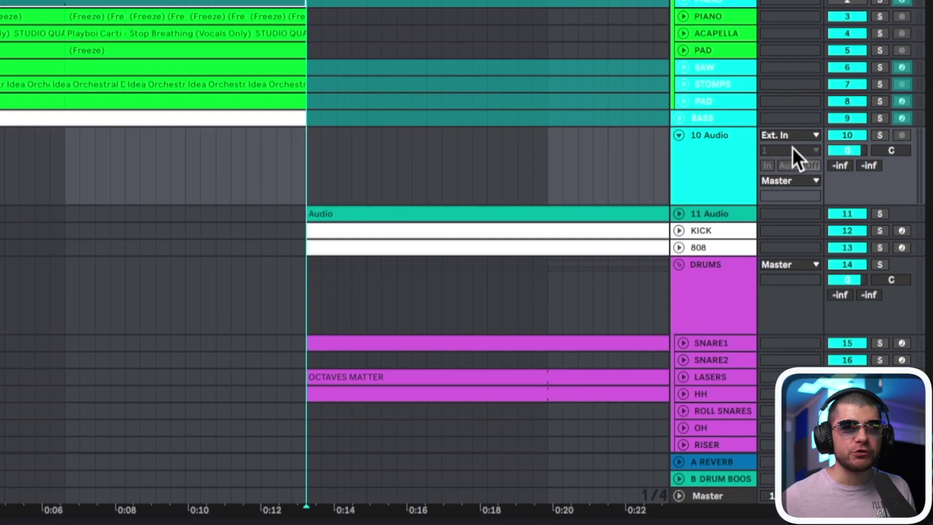
Set the input of the 10 Audio track to Resampling and start recording the arrangement
left_click(788, 135)
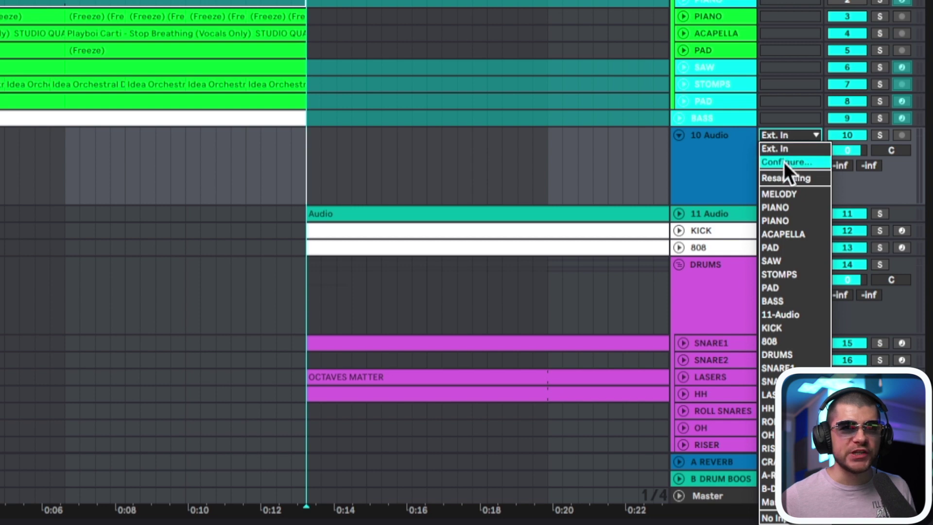
left_click(780, 177)
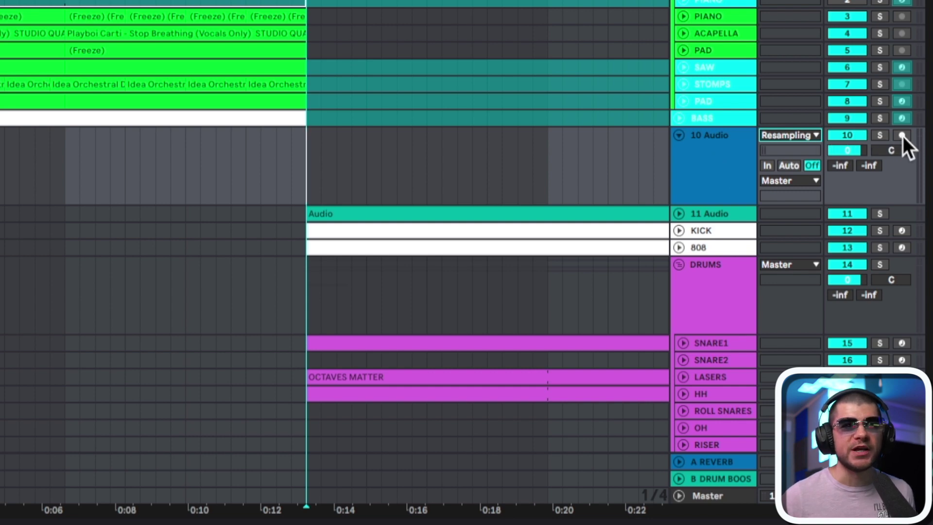
left_click(713, 153)
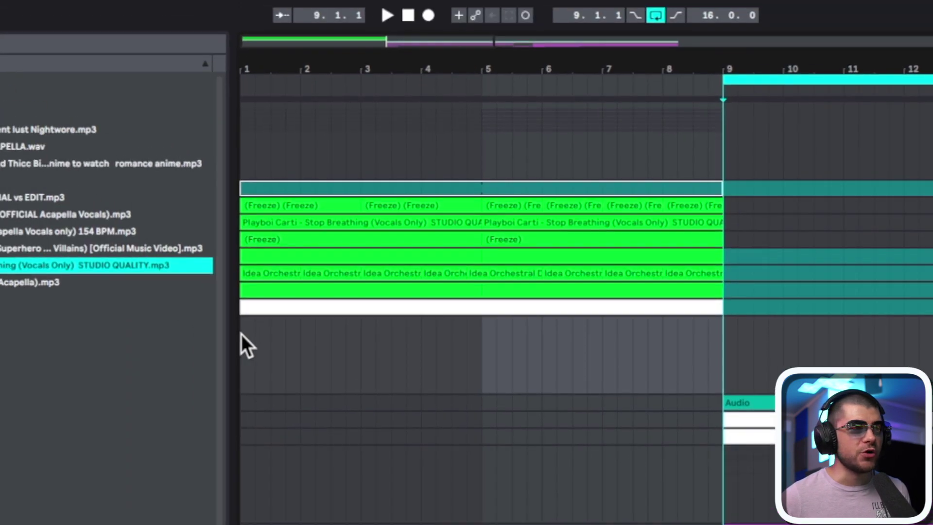
left_click(428, 16)
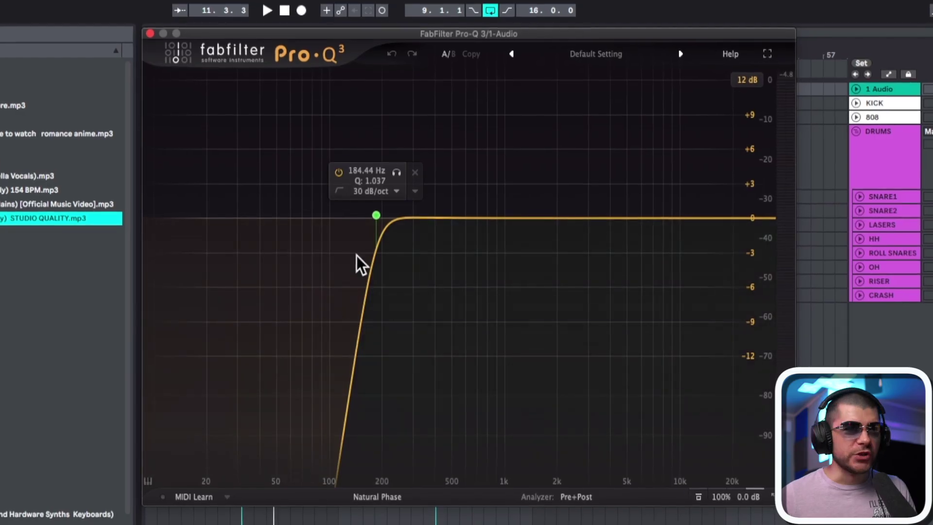
Play the beat with the Pro-Q 3 low cut on the audio track, and browse the 808 folder of the LOST TREASURE drum kit
key("space")
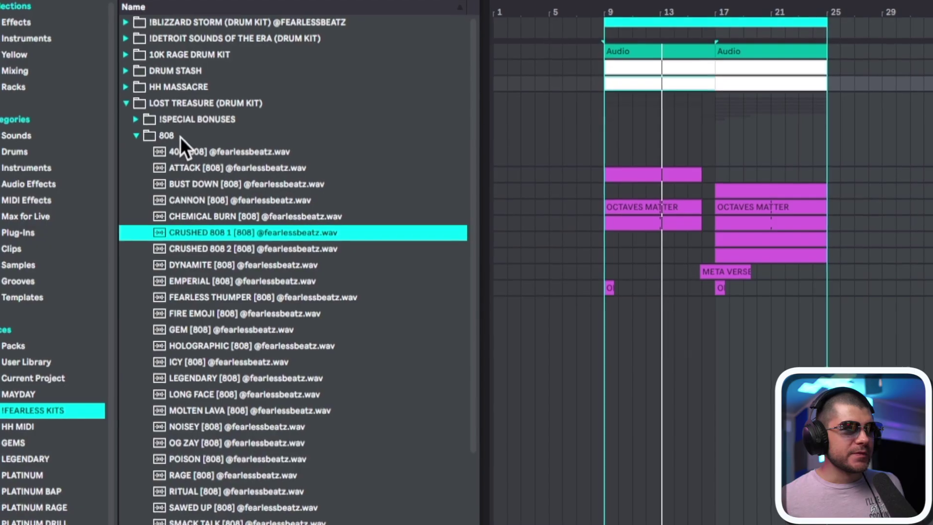
left_click(180, 137)
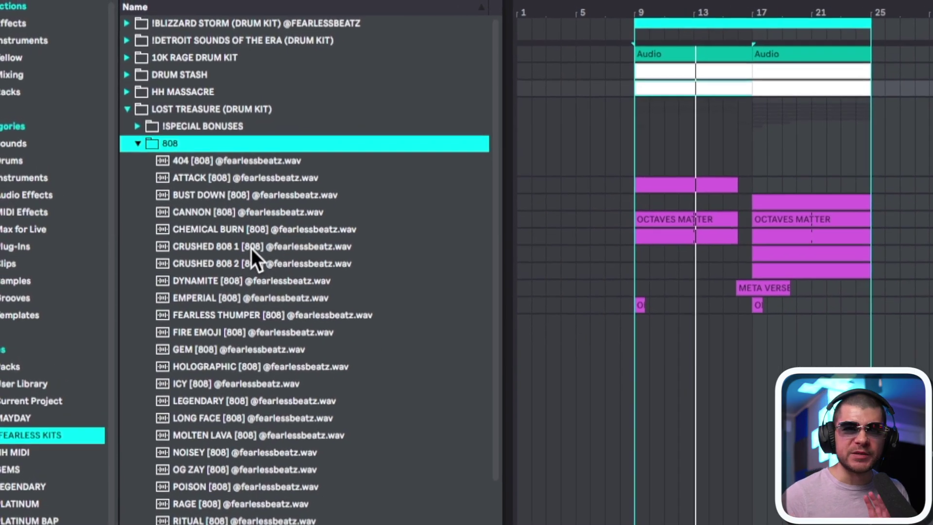
left_click(187, 113)
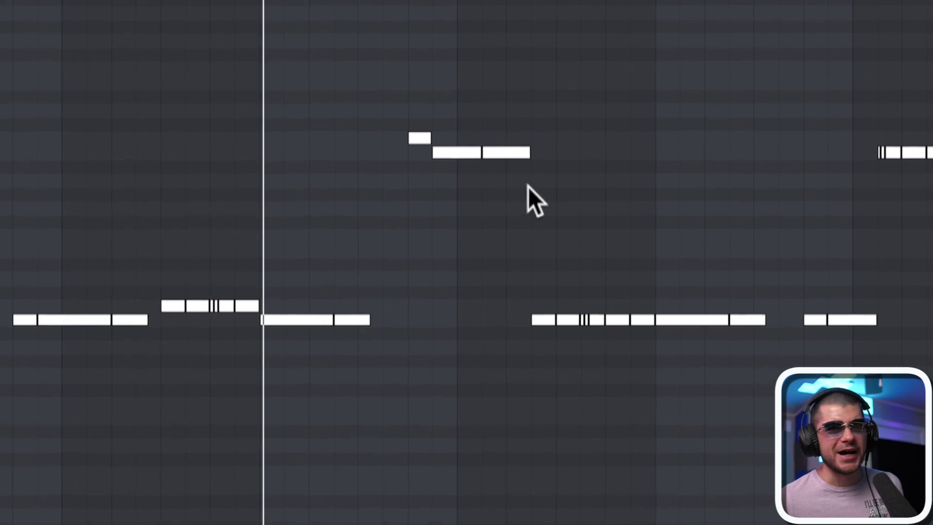
Switch the note grid of the 808 MIDI clip to Triplet Grid
left_click(172, 500)
right_click(165, 387)
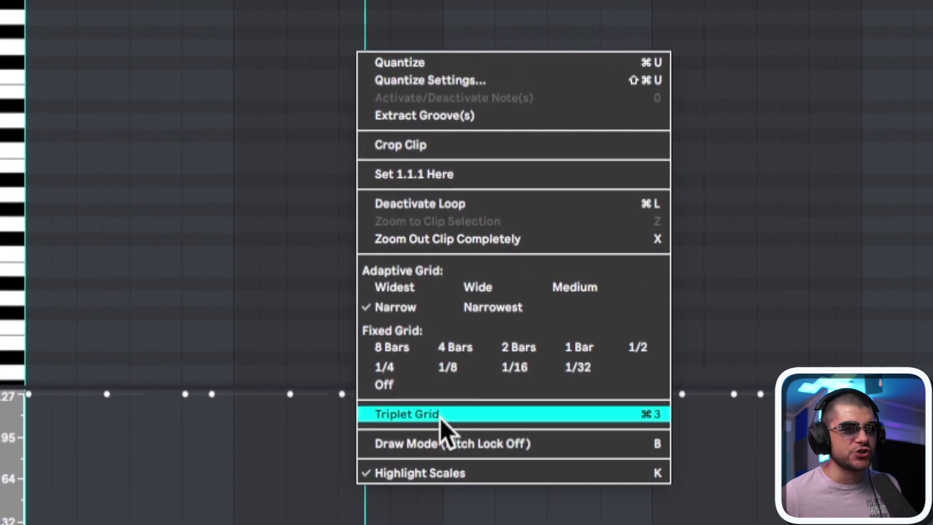
left_click(440, 388)
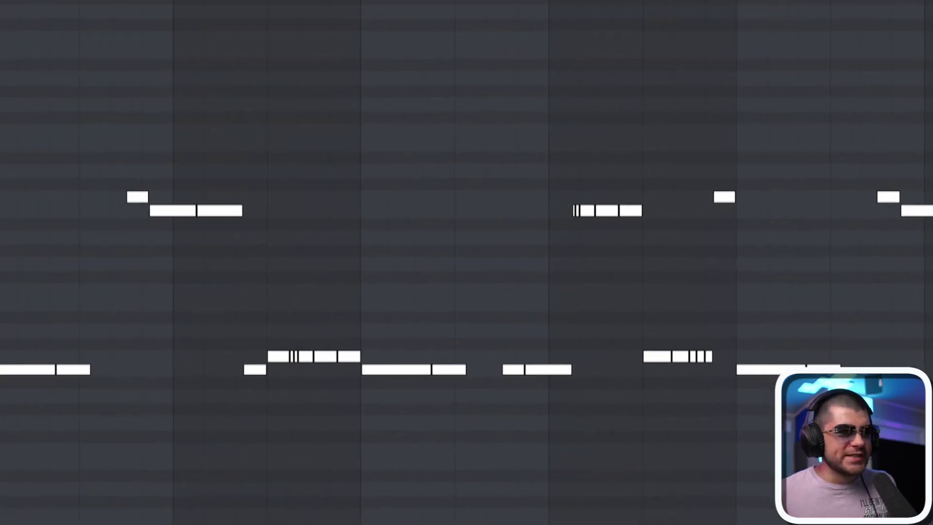
Highlight the opening phrase and the higher-octave roll in the 808 note pattern
left_click_drag(167, 223, 518, 311)
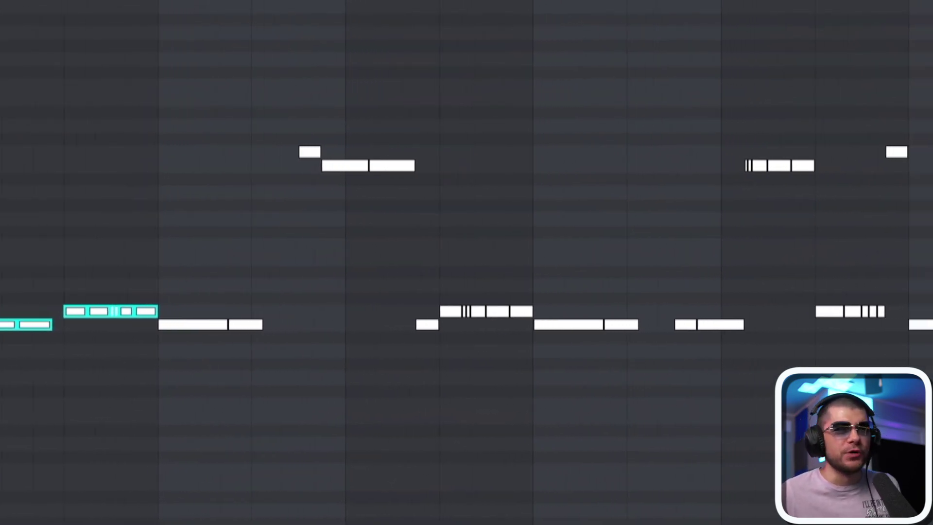
left_click(821, 182)
left_click_drag(772, 153, 784, 177)
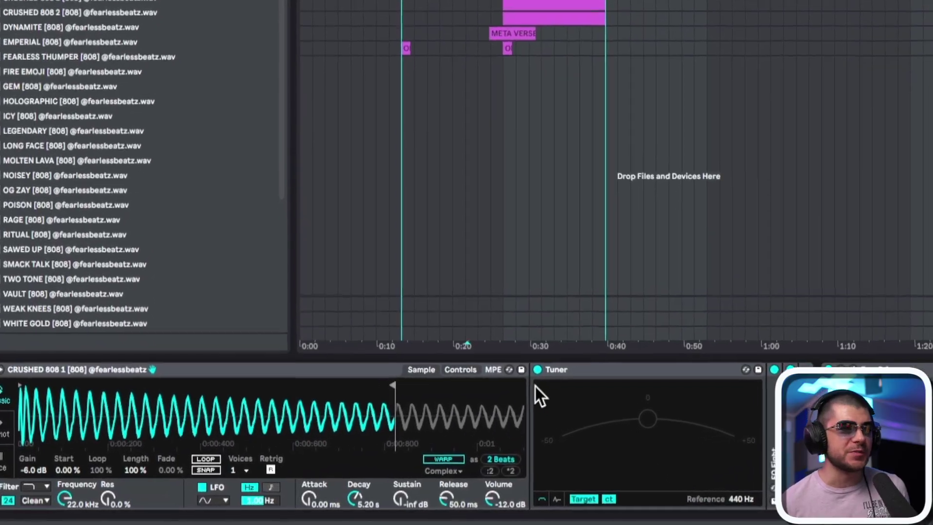
Check the Controls and Sample settings of the CRUSHED 808 1 sampler, and show the 808 clip's MPE pitch slides
left_click(460, 369)
left_click(430, 368)
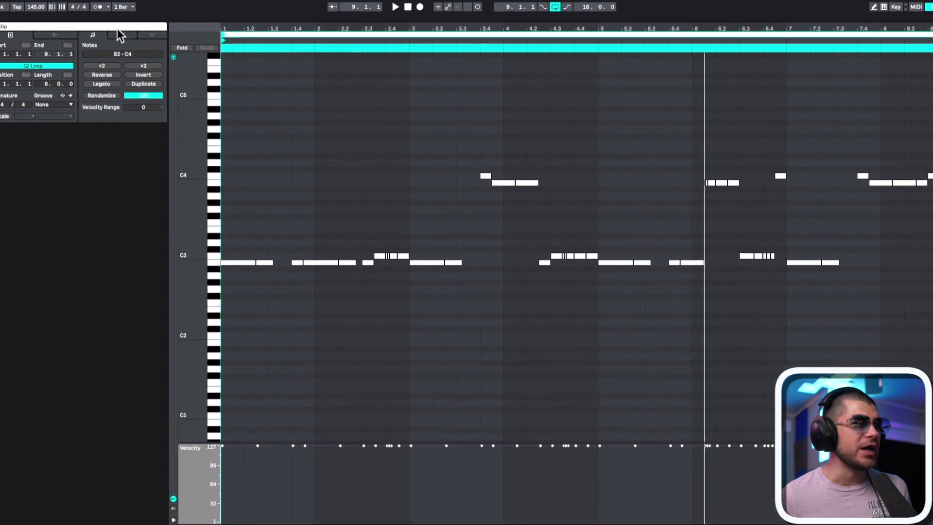
left_click(122, 38)
left_click(149, 25)
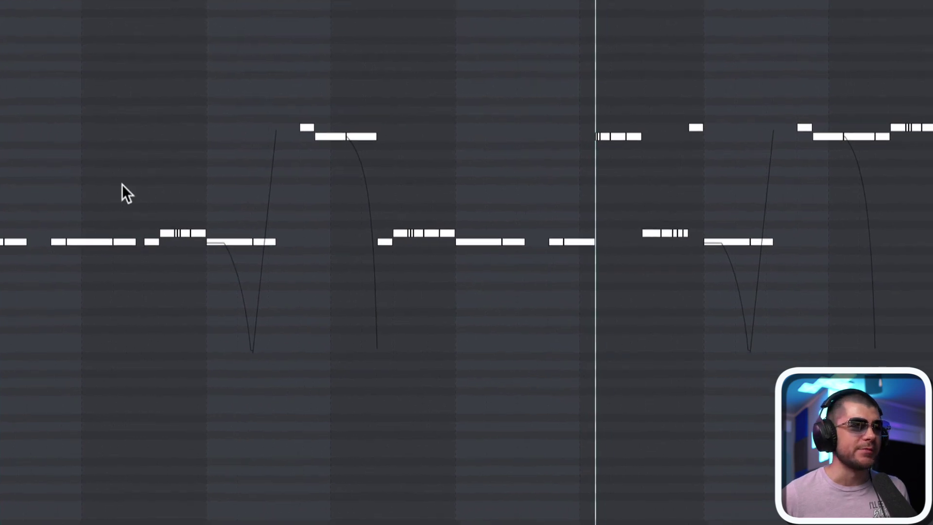
Play the 808 pattern from the note at bar 3, and reshape the curve of that note's downward pitch slide
scroll(177, 252, "up", 3)
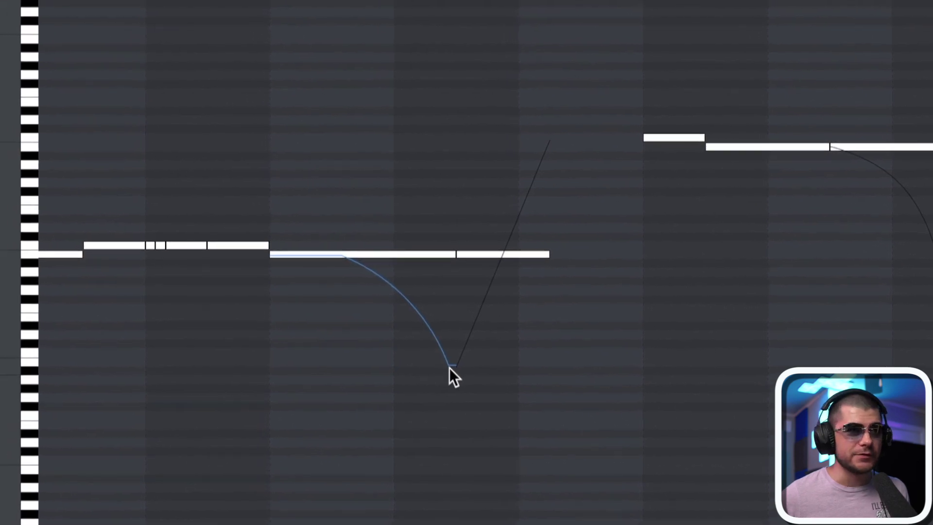
left_click(280, 325)
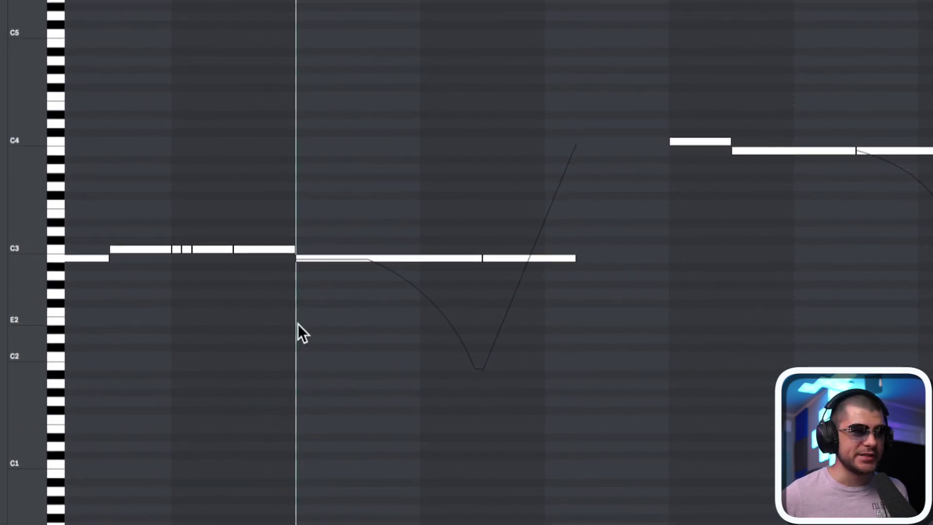
key("space")
left_click(433, 307)
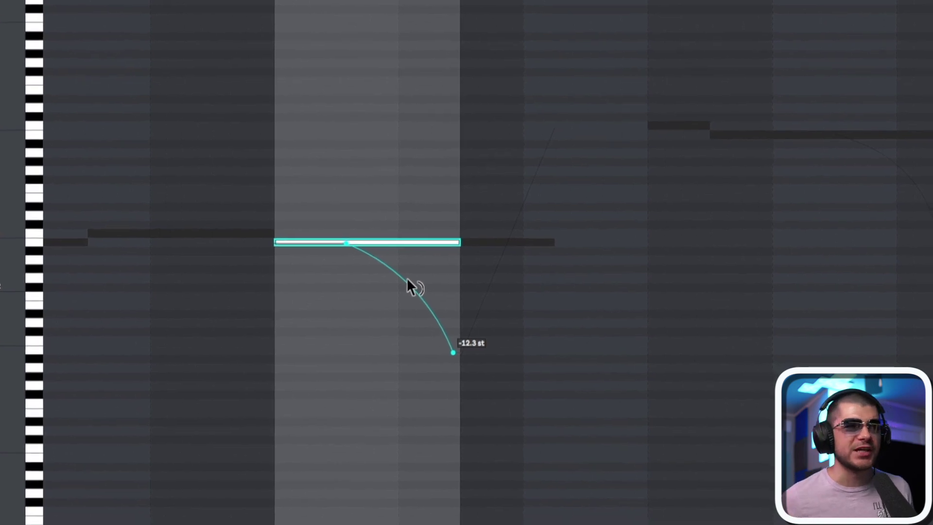
mouse_move(414, 283)
left_mouse_down()
mouse_move(414, 263)
mouse_move(414, 295)
left_mouse_up()
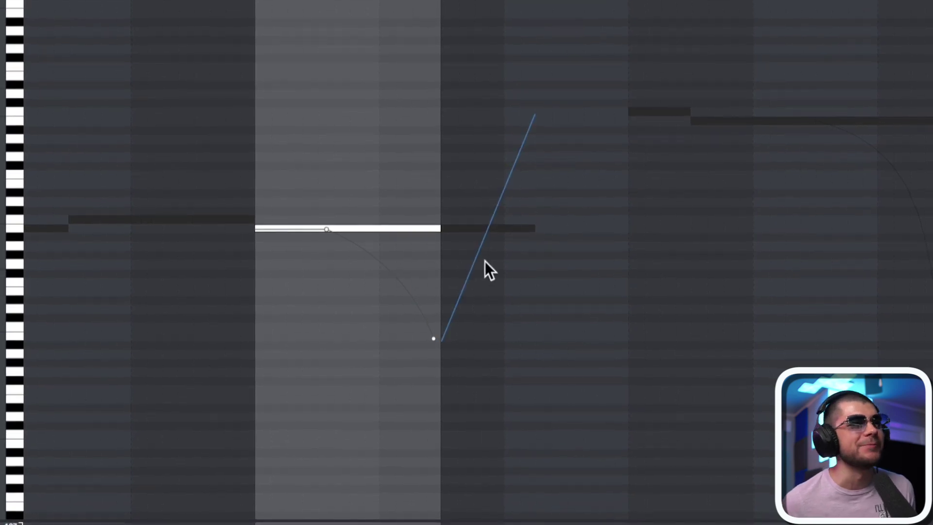
Examine the downward pitch slide on the long high 808 note in bar 4, and play the pattern from that note
left_click(468, 229)
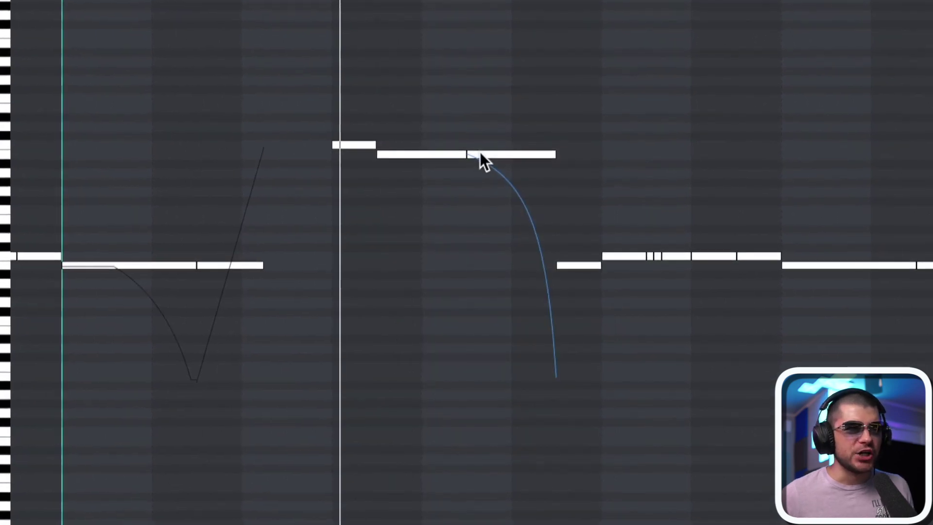
left_click(479, 154)
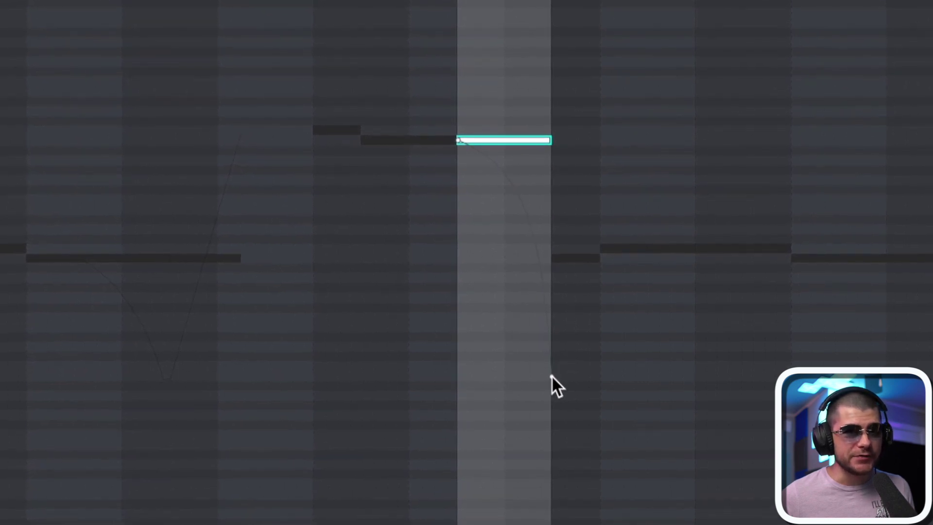
left_click(454, 188)
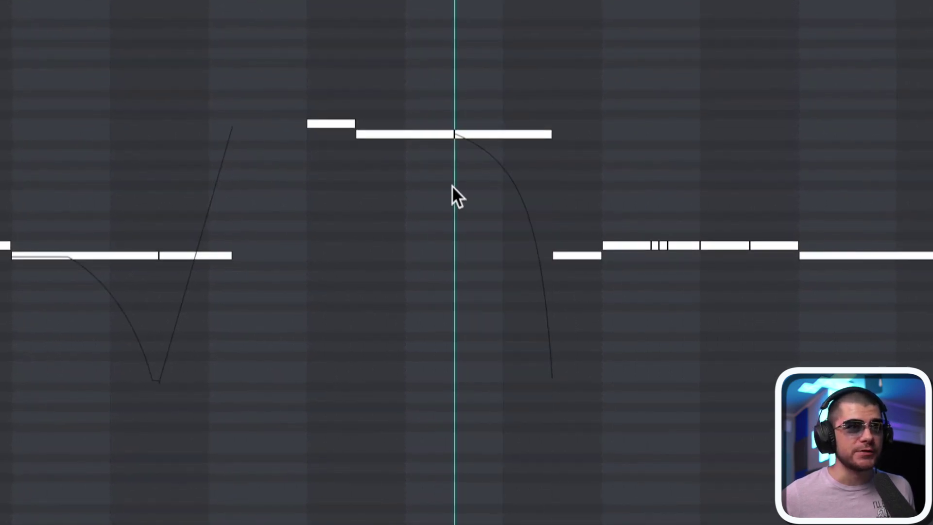
key("space")
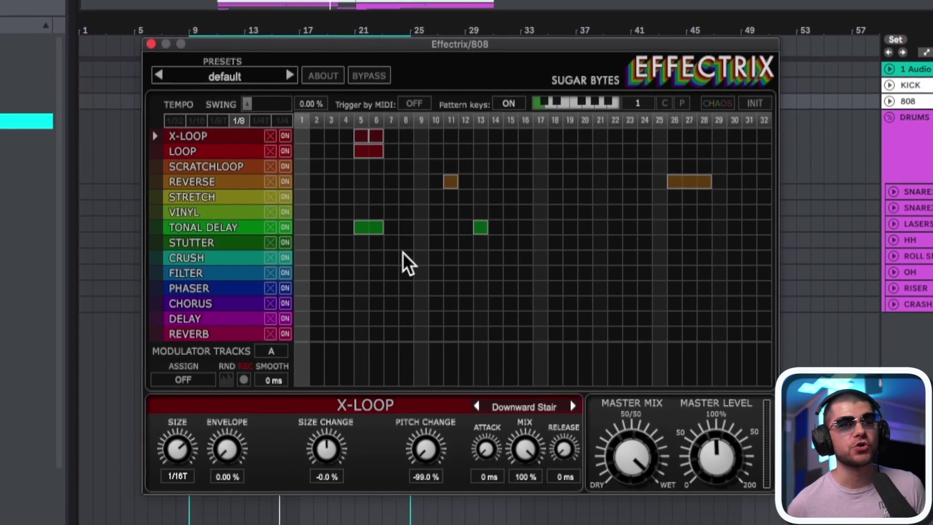
Audition the Effectrix effect pattern on the 808 track and the drum note pattern
key("space")
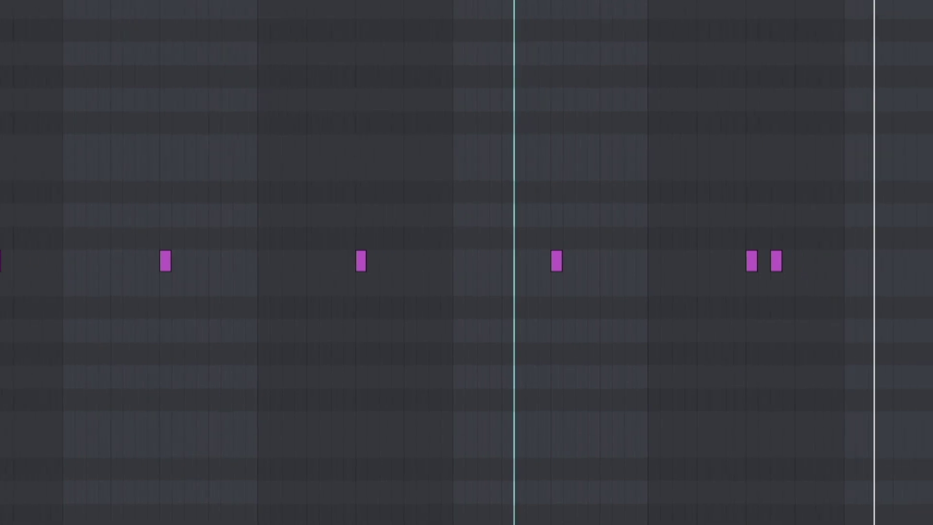
key("space")
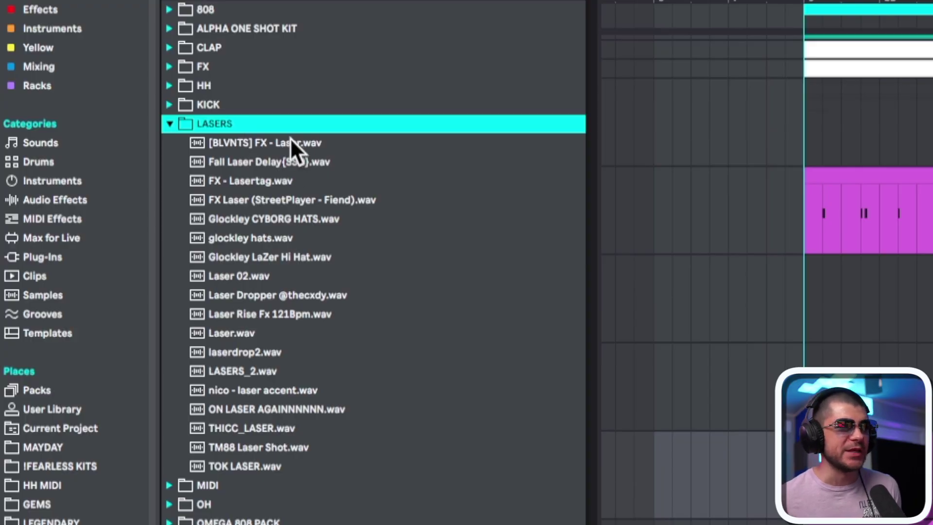
Audition the [BLVNTS] FX - Laser, Fall Laser Delay{SSO}, FX - Lasertag and FX Laser (StreetPlayer - Fiend) samples in the LASERS folder
left_click(290, 142)
left_click(283, 162)
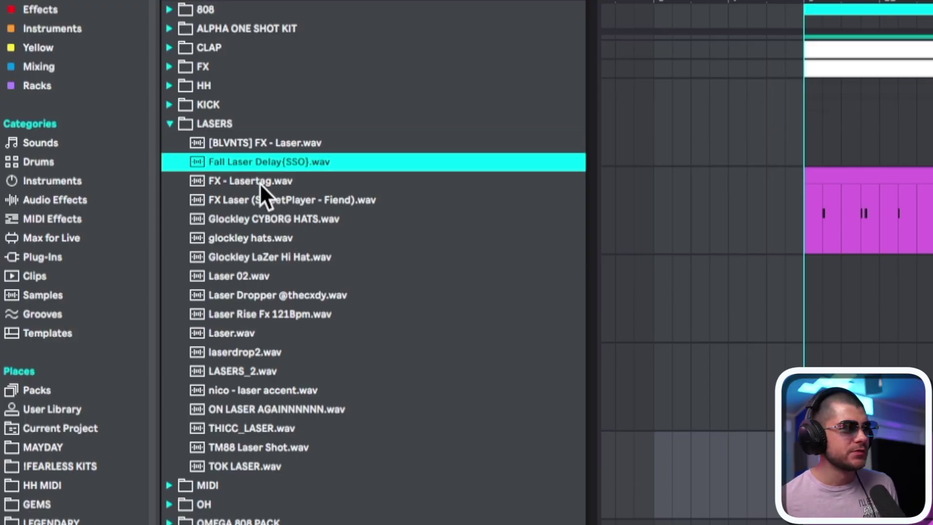
left_click(259, 182)
left_click(257, 201)
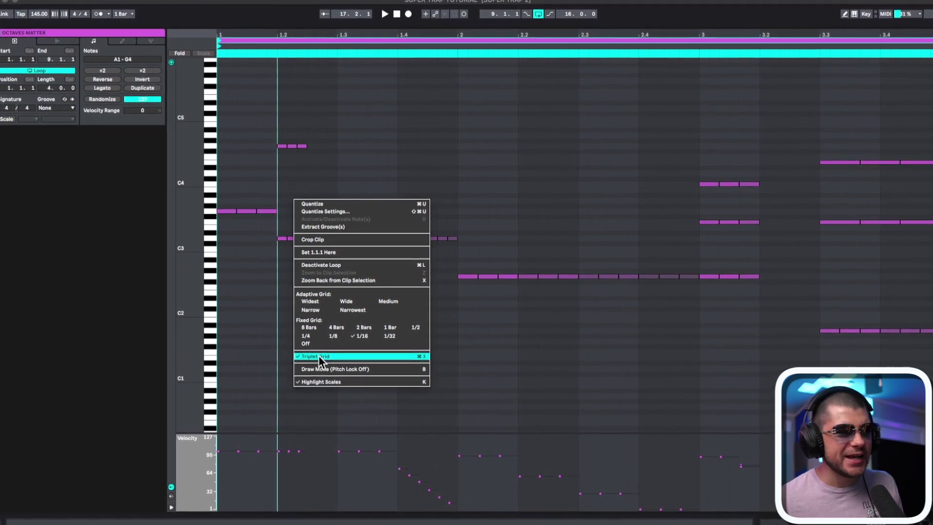
Check the 1/16 triplet grid of the OCTAVES MATTER clip, and play its opening triplet notes from the start of bar 1
left_click(319, 353)
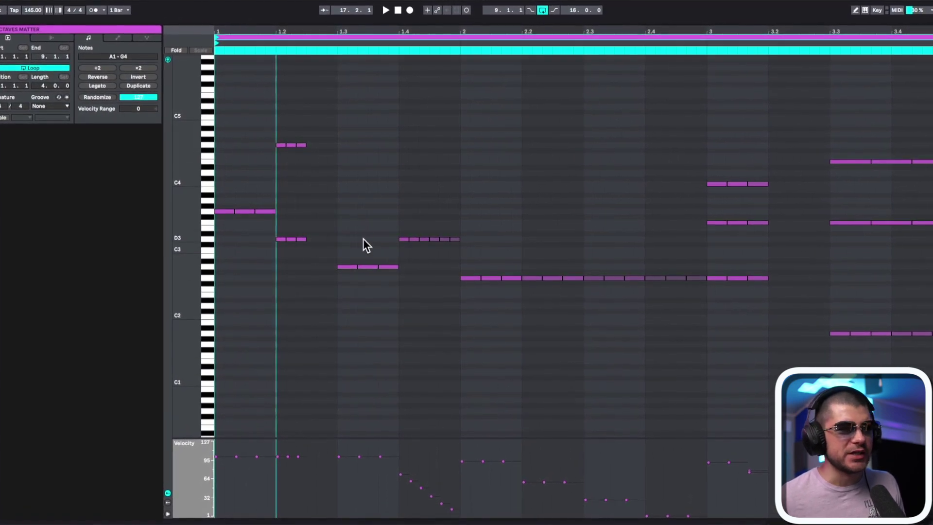
left_click_drag(222, 206, 273, 219)
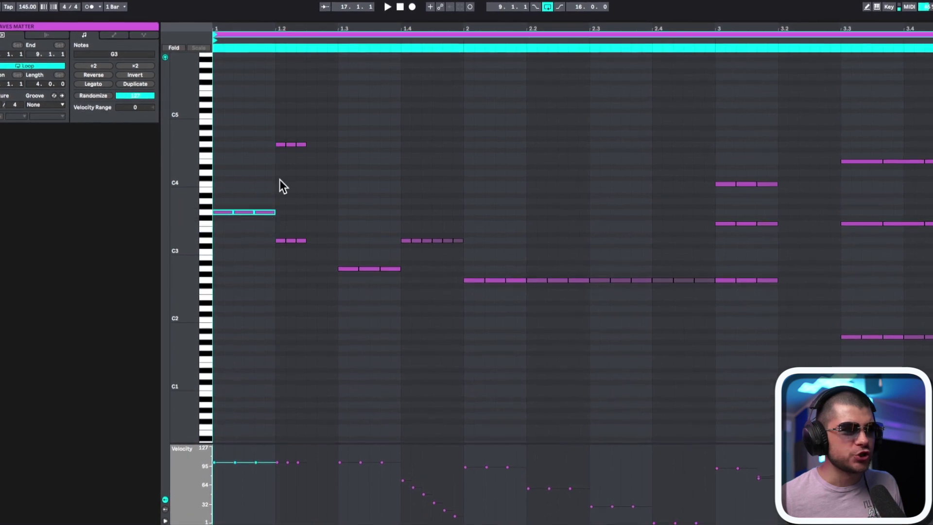
left_click_drag(270, 128, 327, 149)
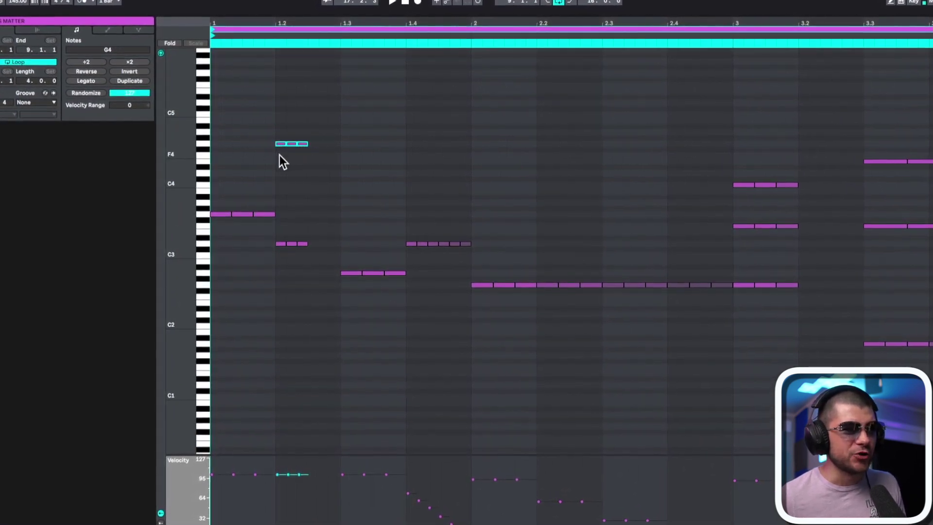
left_click(214, 202)
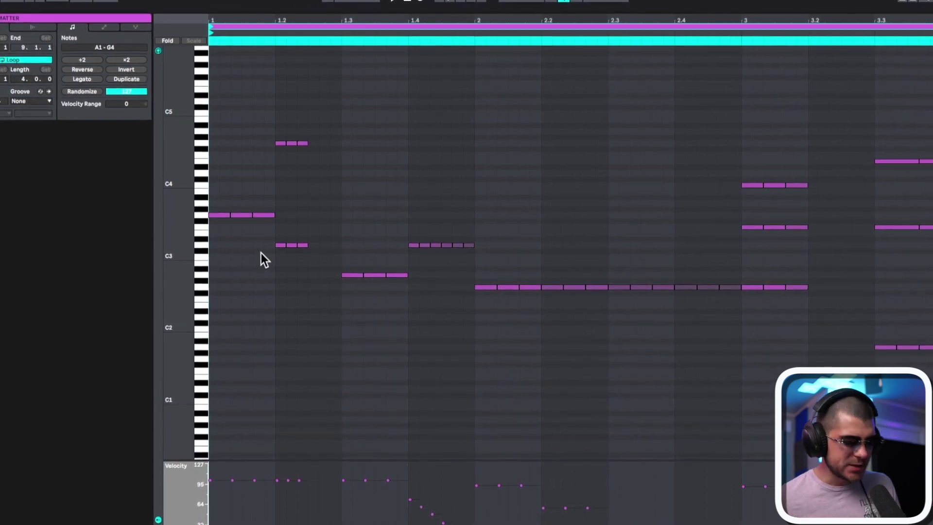
key("space")
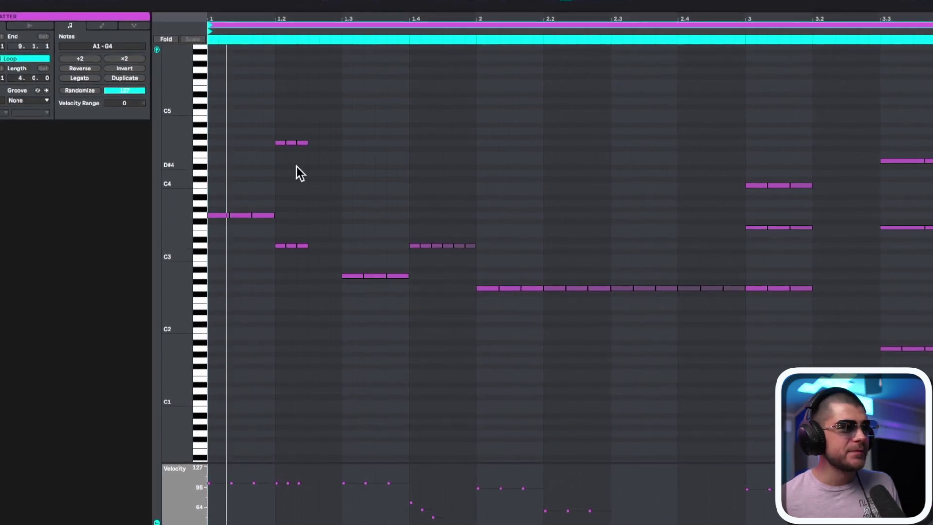
left_click(275, 159)
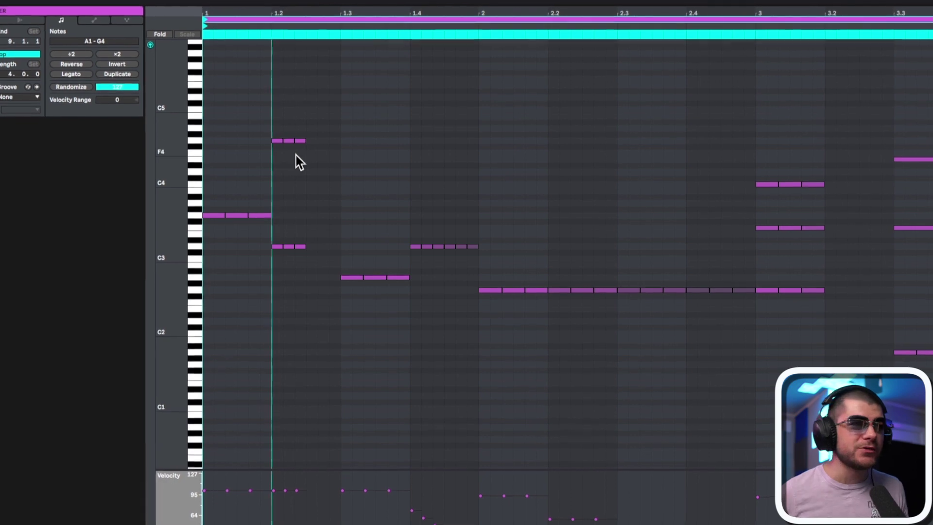
Examine the falling velocities of the laser notes at beat 1.4 and the repeated notes in bar 2, and play the pattern from bar 2
left_click_drag(402, 224, 494, 250)
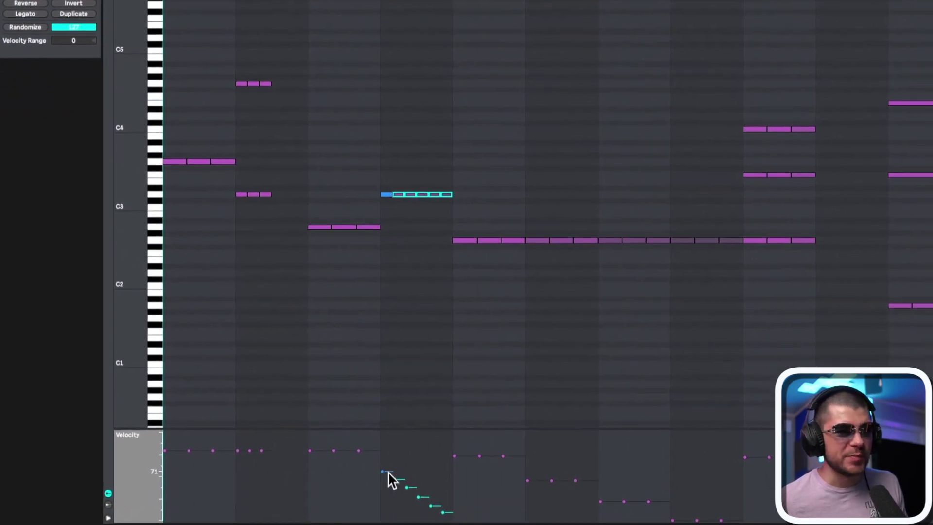
left_click(431, 329)
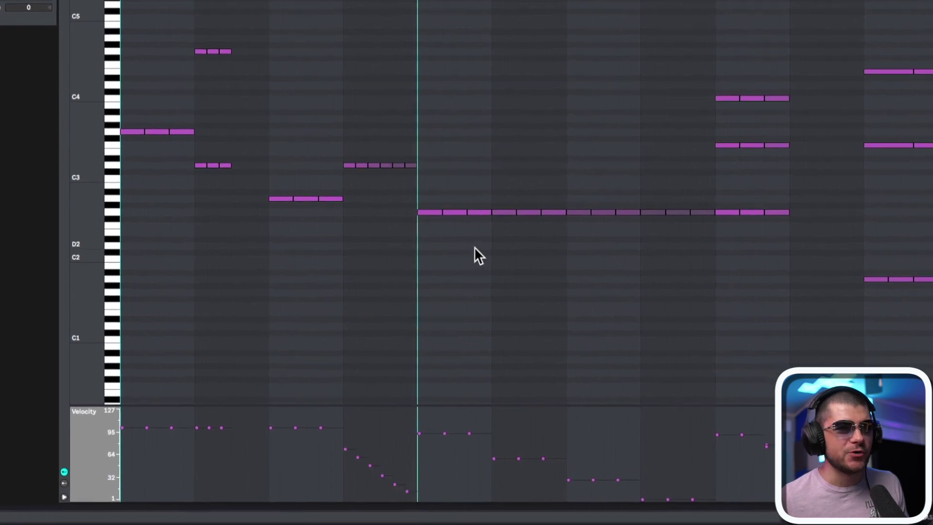
left_click_drag(412, 202, 777, 230)
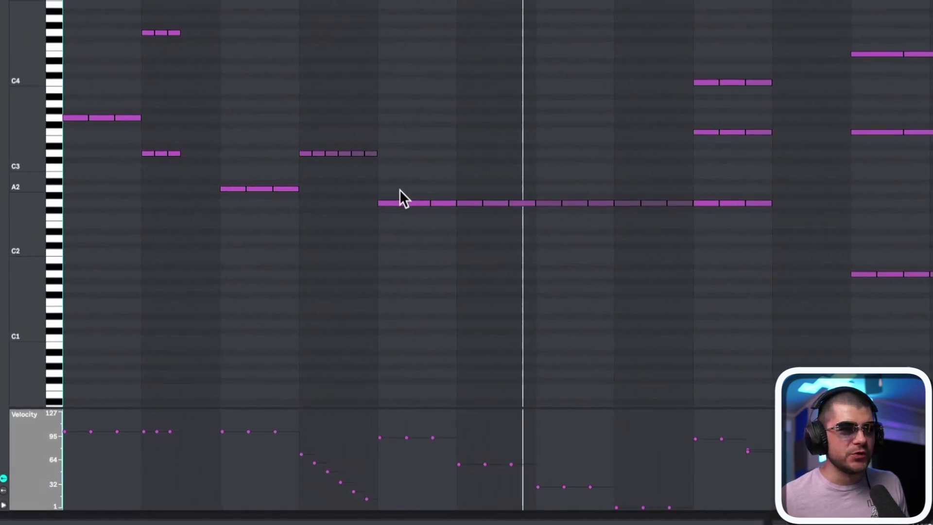
left_click_drag(432, 210, 433, 209)
left_click_drag(460, 176, 510, 208)
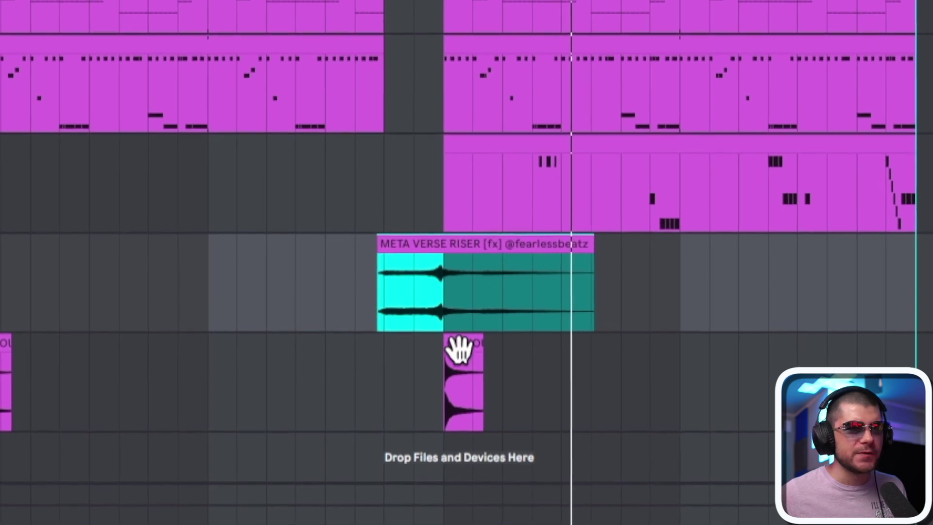
Select the OBVIOUSLY crash clip below the META VERSE RISER clip, and locate its source sample in the CYMBAL folder
left_click(460, 348)
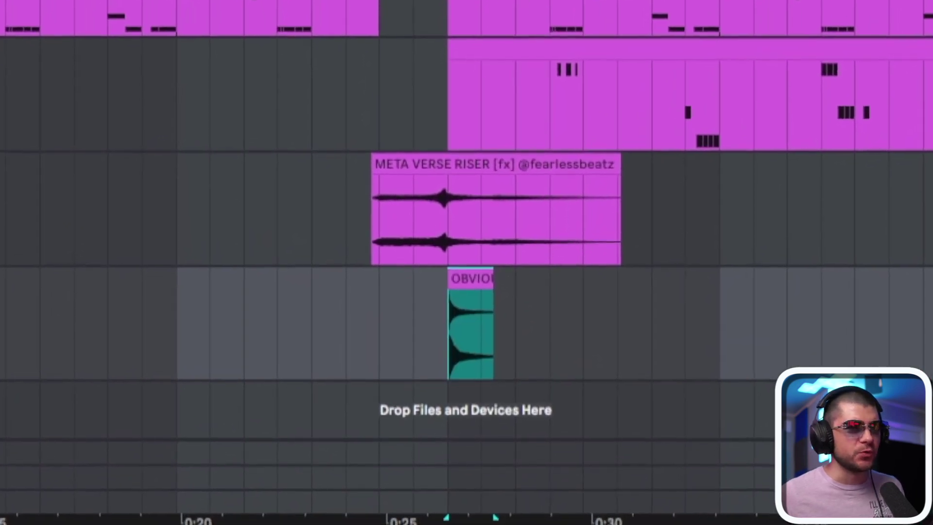
right_click(25, 372)
left_click(10, 13)
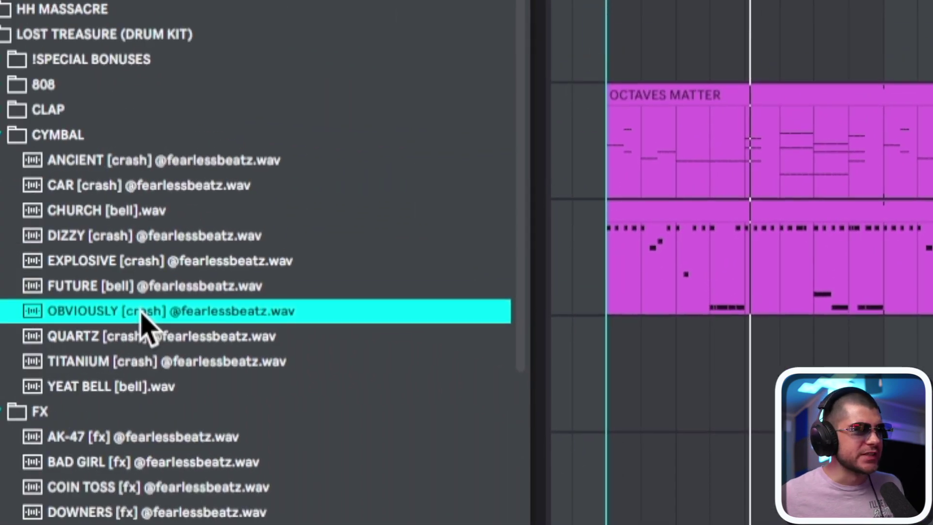